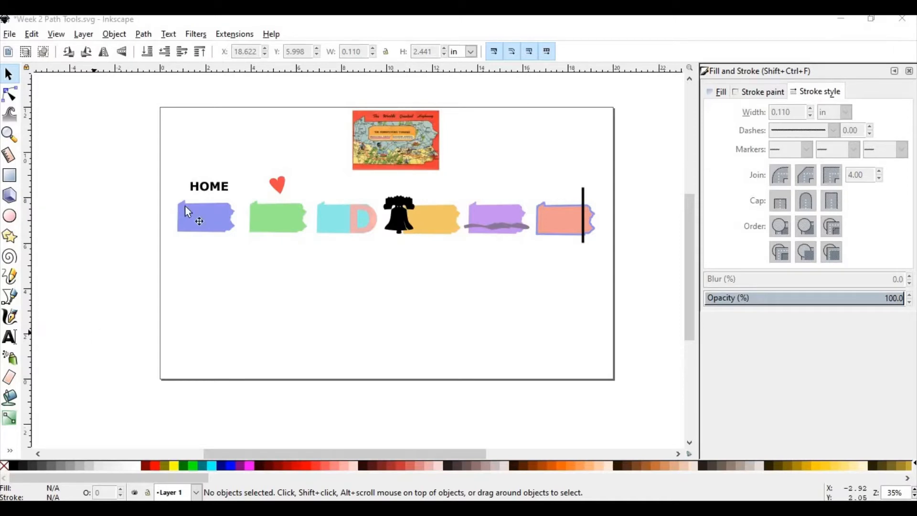
Move the four HOME letters down so their bases overlap the upper edge of the blue state shape
scroll(157, 168, up, 3)
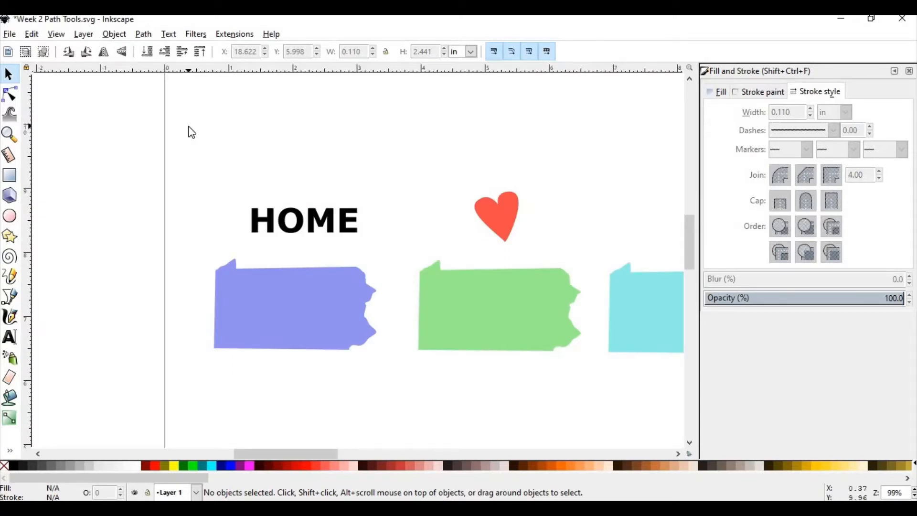
click(145, 34)
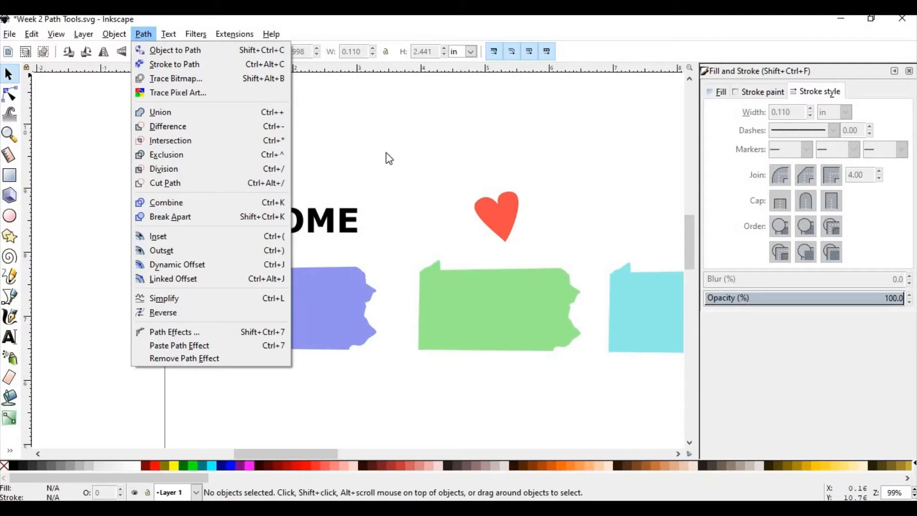
click(304, 235)
scroll(262, 260, up, 2)
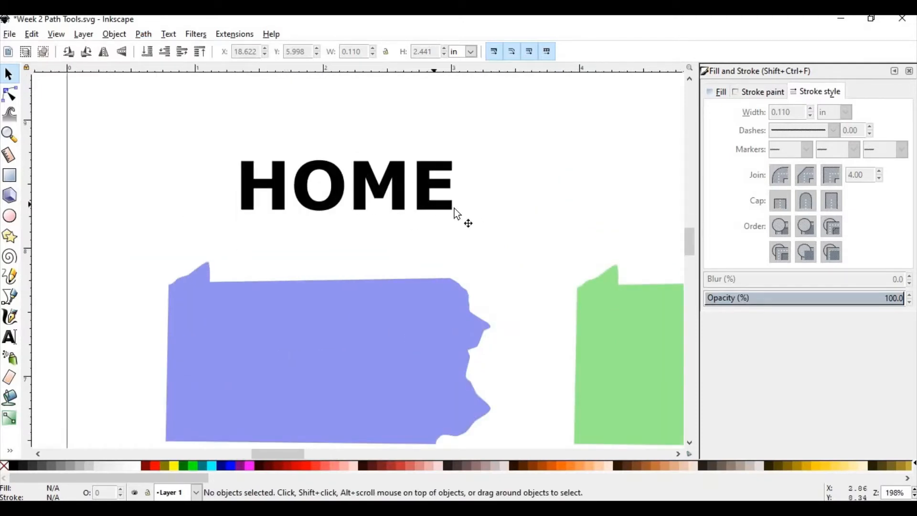
drag(478, 226, 219, 136)
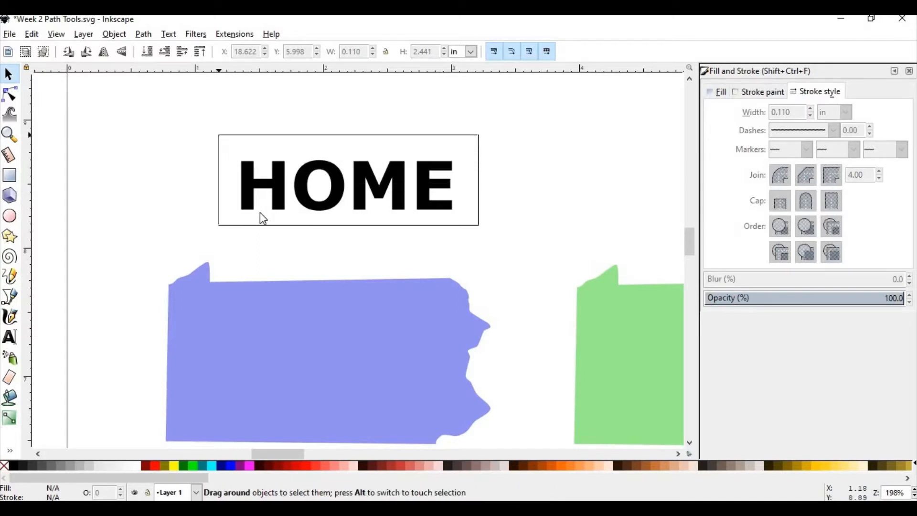
drag(265, 186, 252, 272)
scroll(244, 285, up, 3)
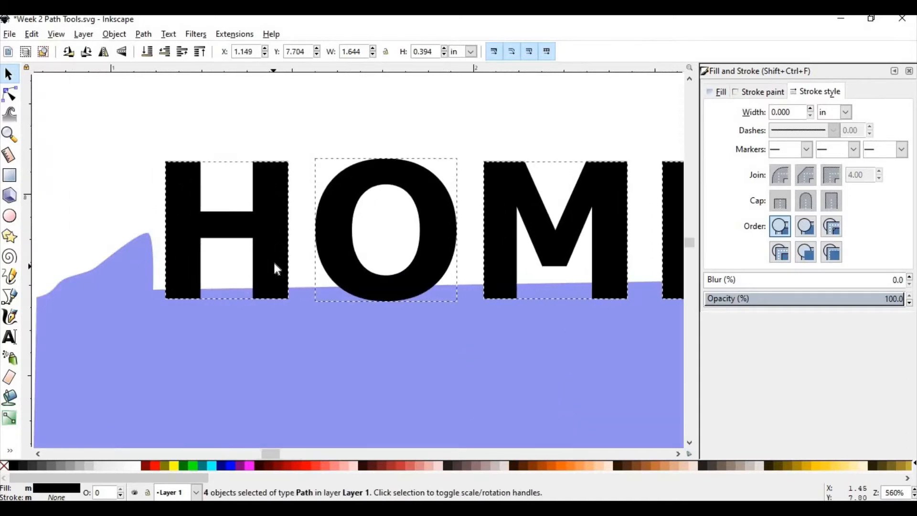
scroll(181, 286, down, 2)
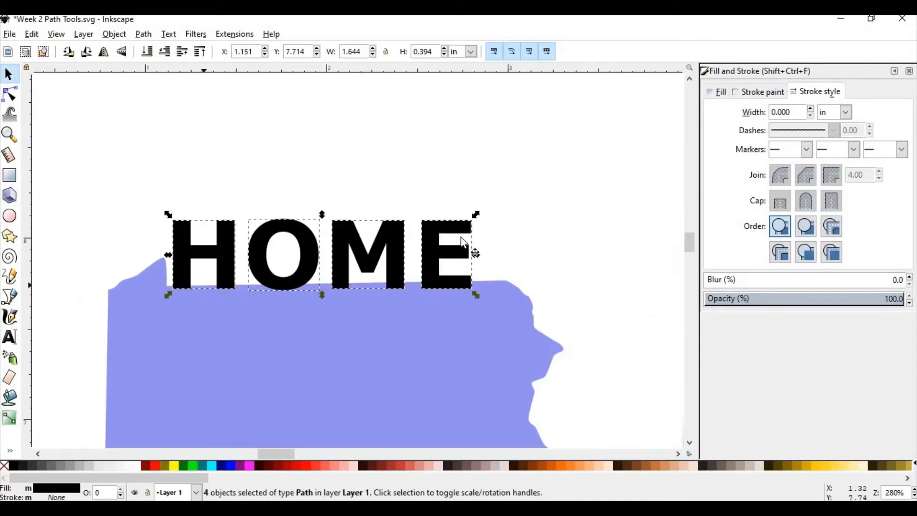
key(Escape)
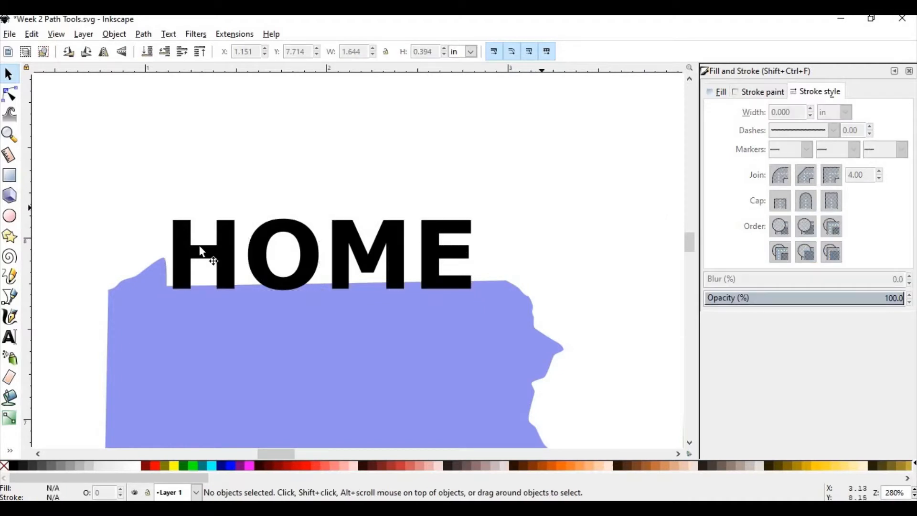
click(222, 269)
shift+click(221, 331)
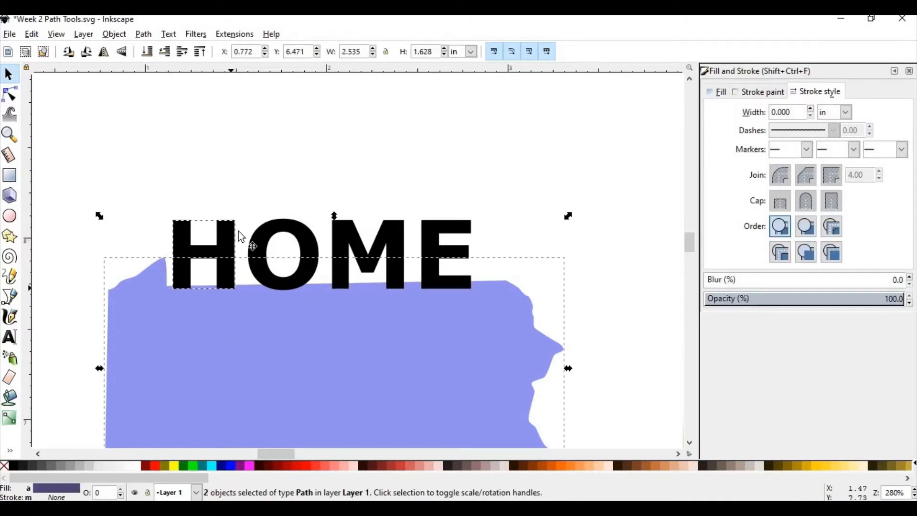
click(169, 35)
click(144, 34)
click(145, 35)
click(144, 34)
click(145, 34)
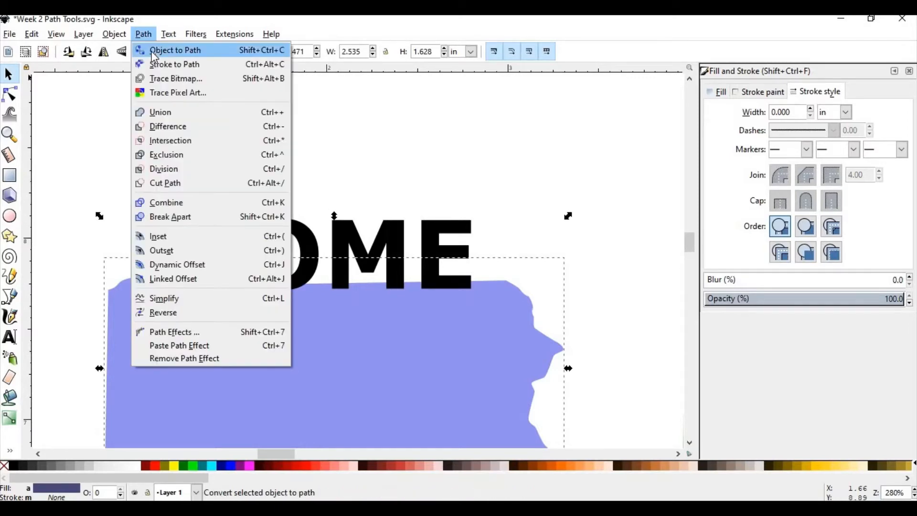
click(154, 57)
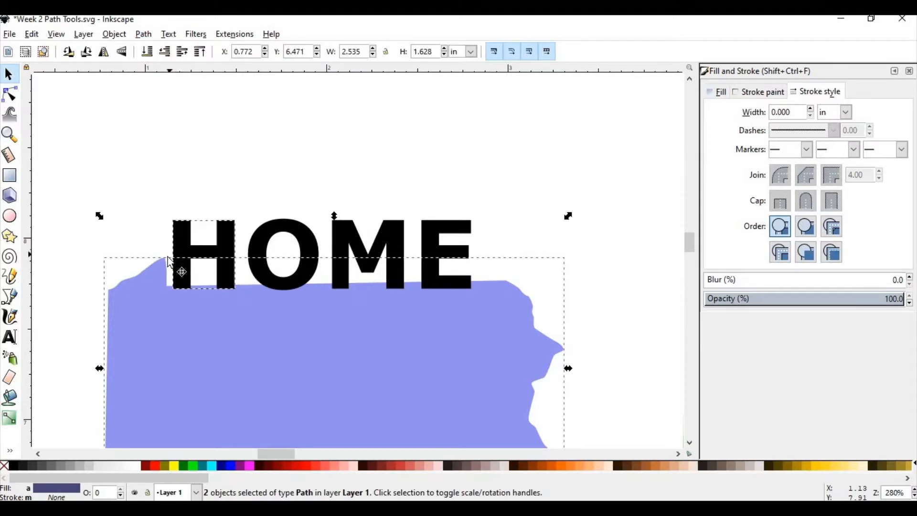
key(Escape)
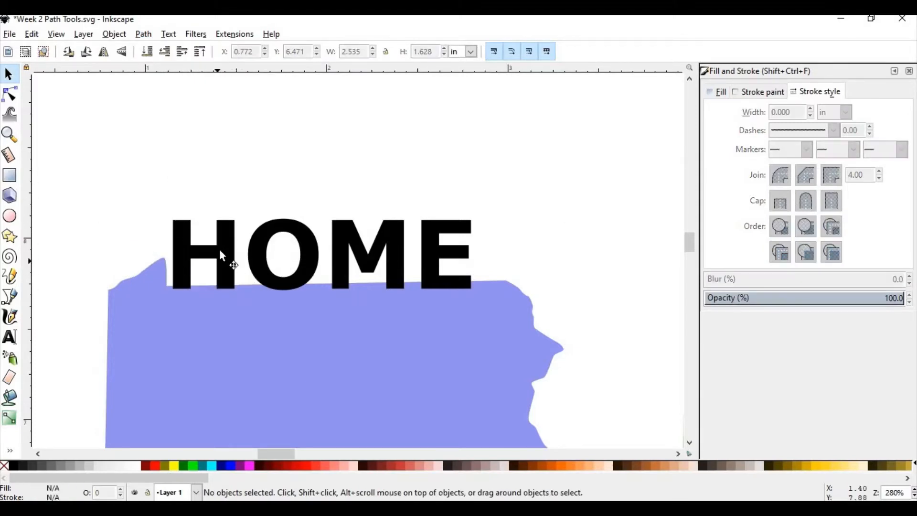
Merge the letters H and O into the blue state shape with Union, one letter at a time
click(220, 251)
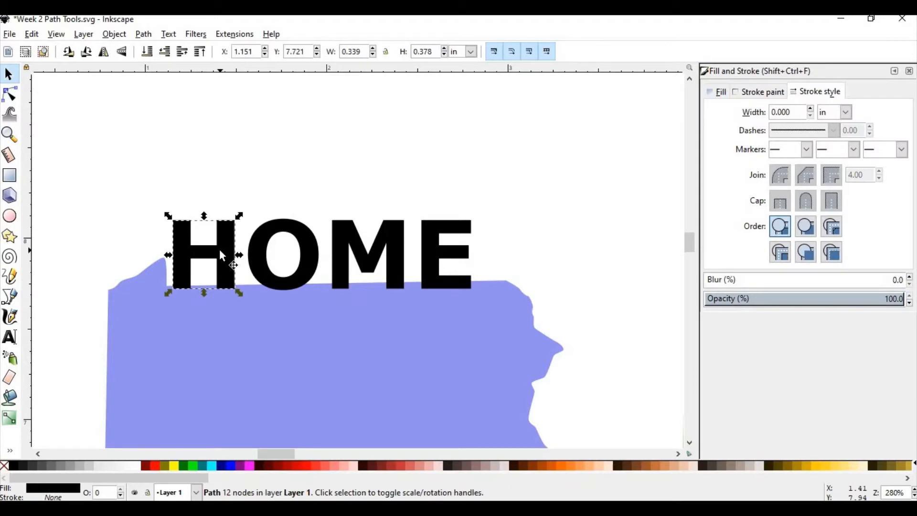
shift+click(217, 318)
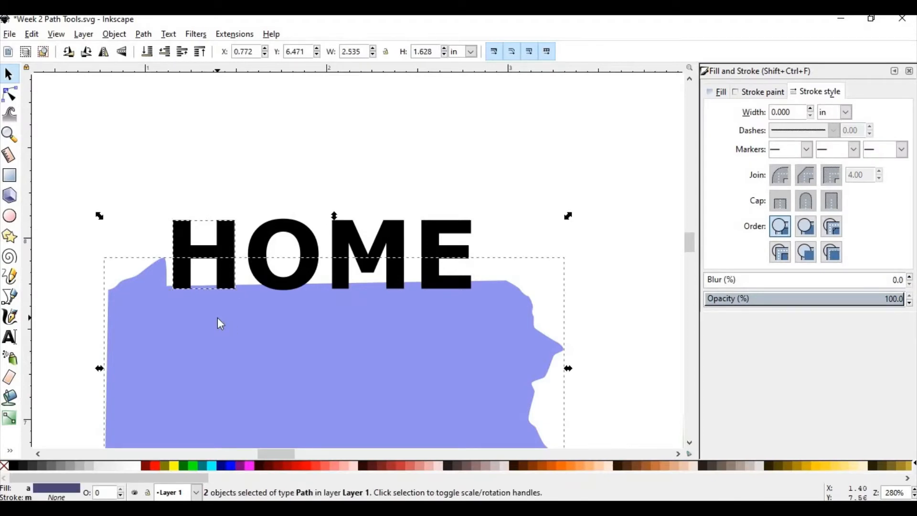
click(143, 34)
click(173, 113)
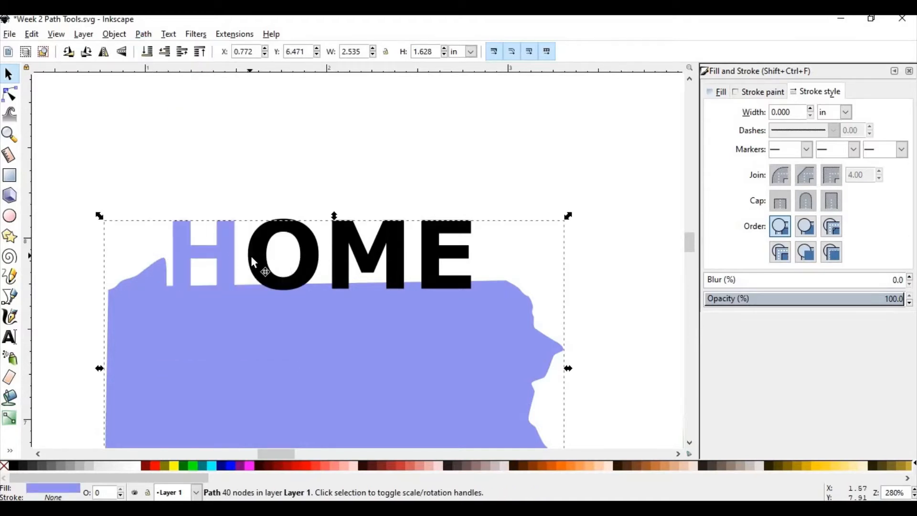
shift+click(252, 259)
click(144, 34)
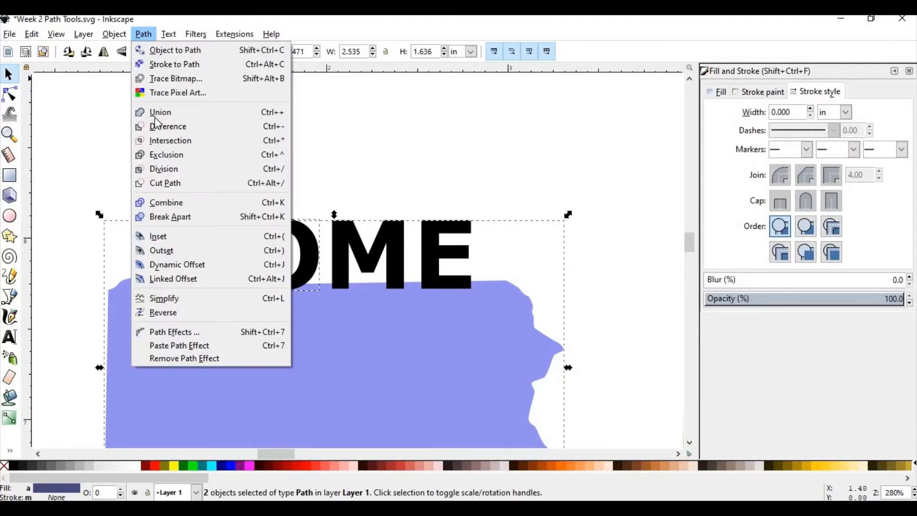
click(160, 113)
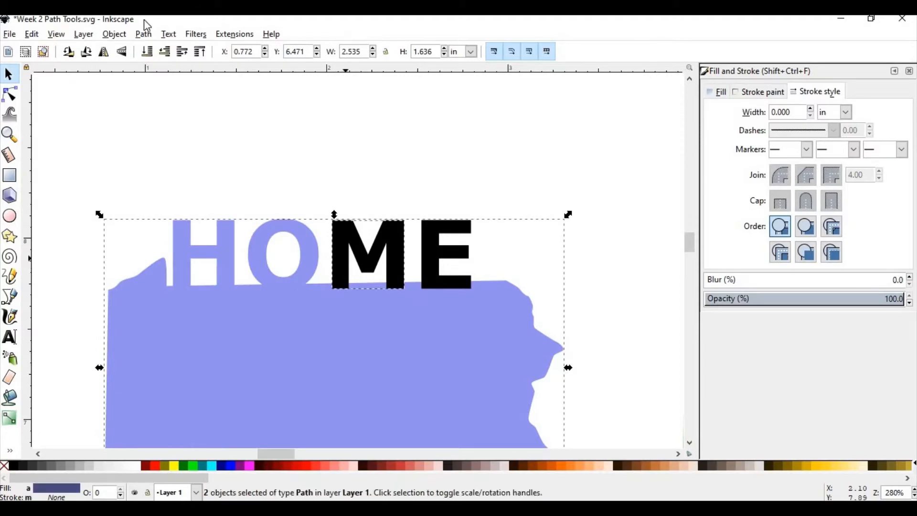
Merge the letters M and E into the blue state shape with Union, one letter at a time
click(143, 34)
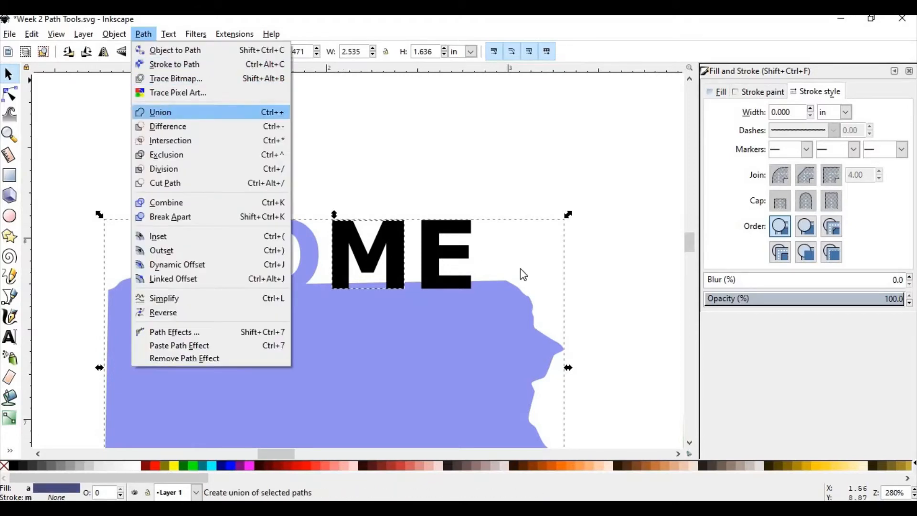
key(Return)
shift+click(447, 283)
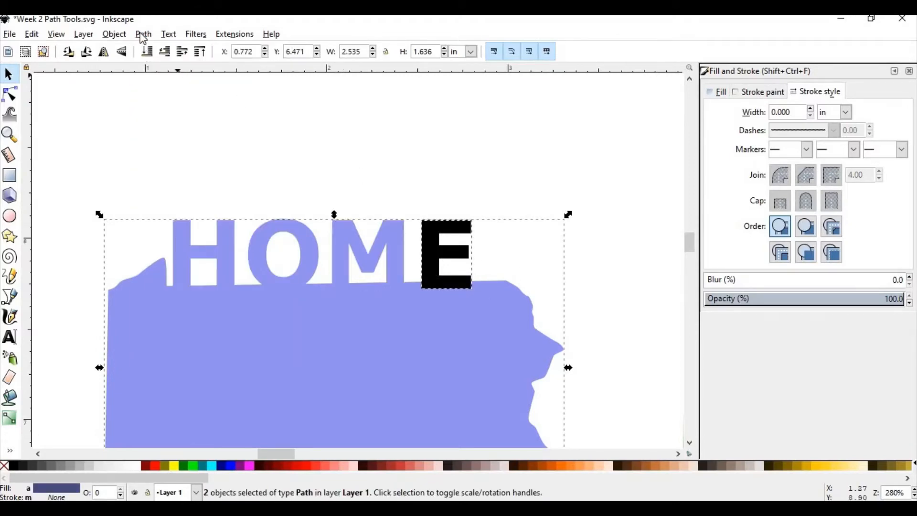
click(143, 34)
click(200, 112)
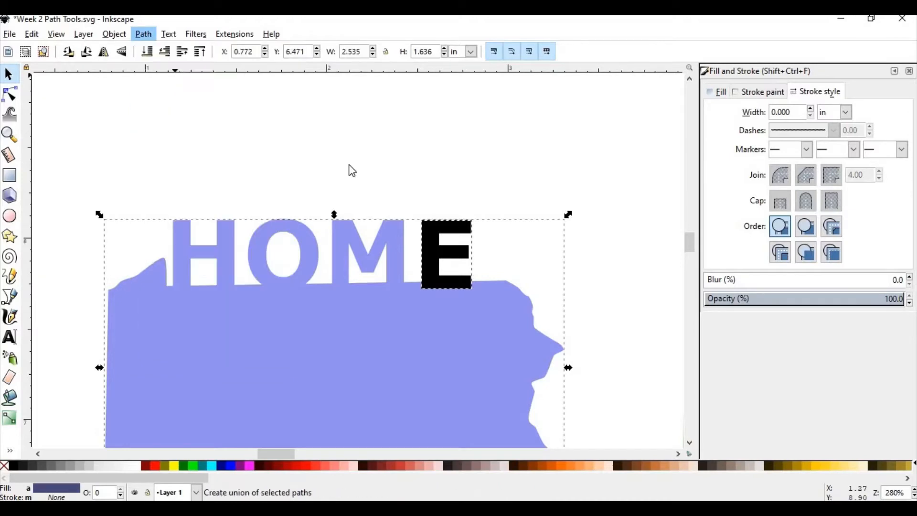
scroll(349, 165, down, 3)
click(445, 219)
Shift the merged HOME state shape up and left to about X 0.451, Y 6.535 in
scroll(445, 218, up, 1)
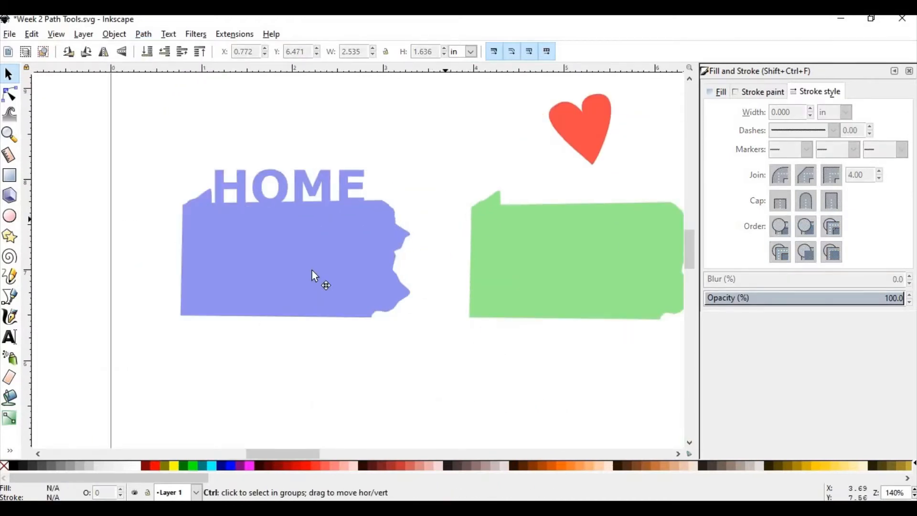
scroll(312, 270, up, 1)
drag(311, 270, 276, 250)
scroll(276, 250, down, 2)
scroll(276, 250, up, 2)
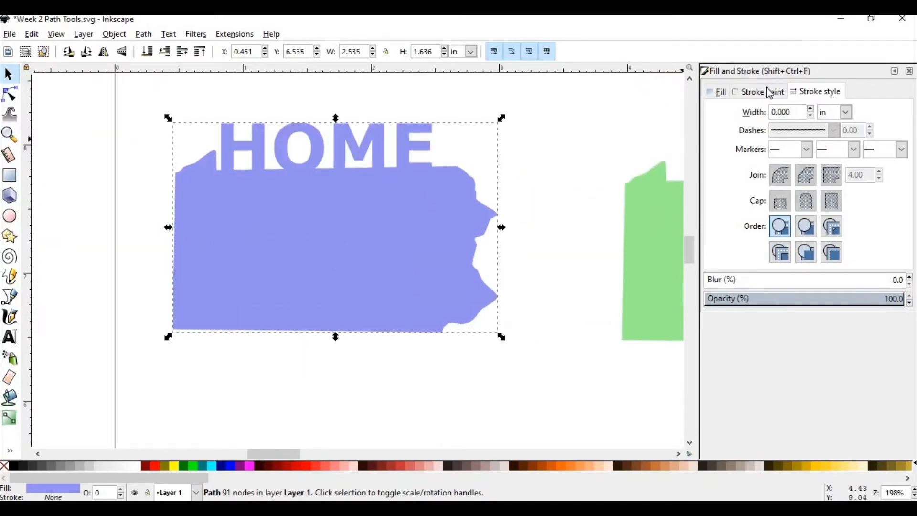
Give the merged HOME state shape a flat-colour stroke and remove its fill
click(752, 93)
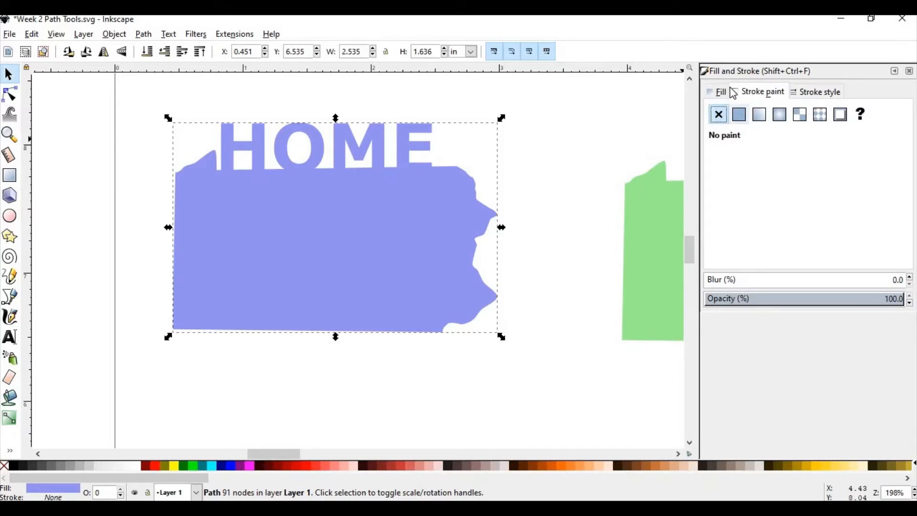
click(739, 115)
click(716, 91)
click(718, 115)
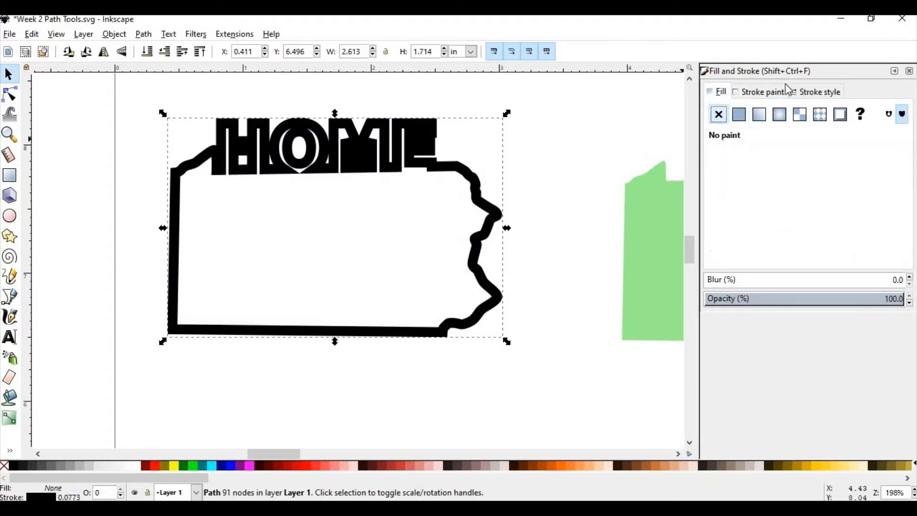
Set the stroke width of the HOME state outline to 0.050 in
click(832, 92)
click(812, 111)
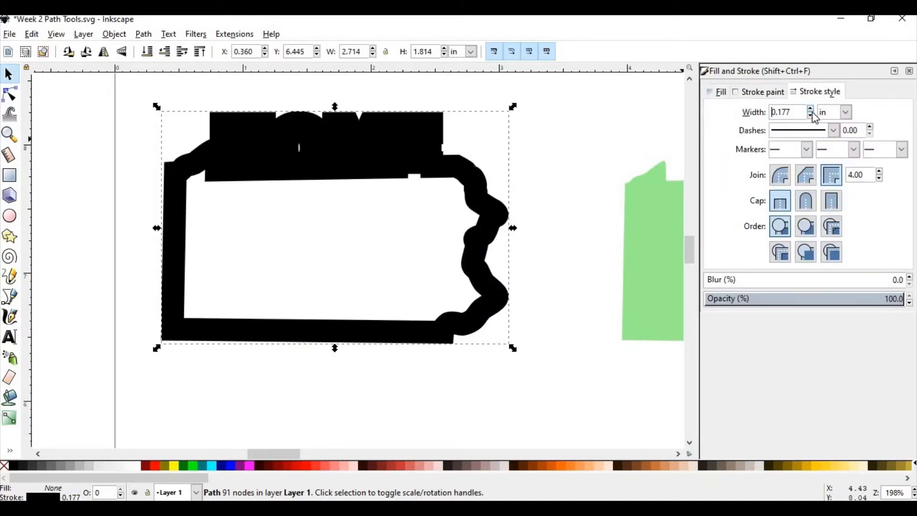
click(813, 112)
click(812, 111)
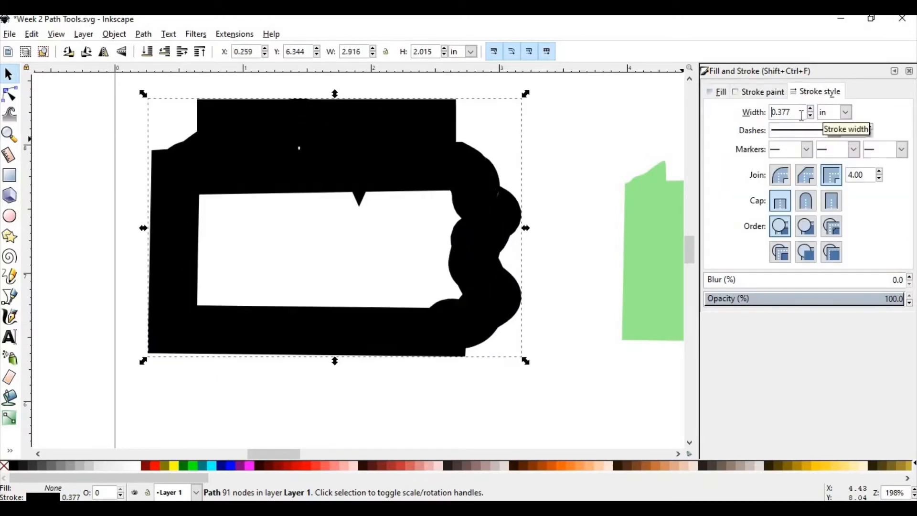
drag(791, 113, 779, 116)
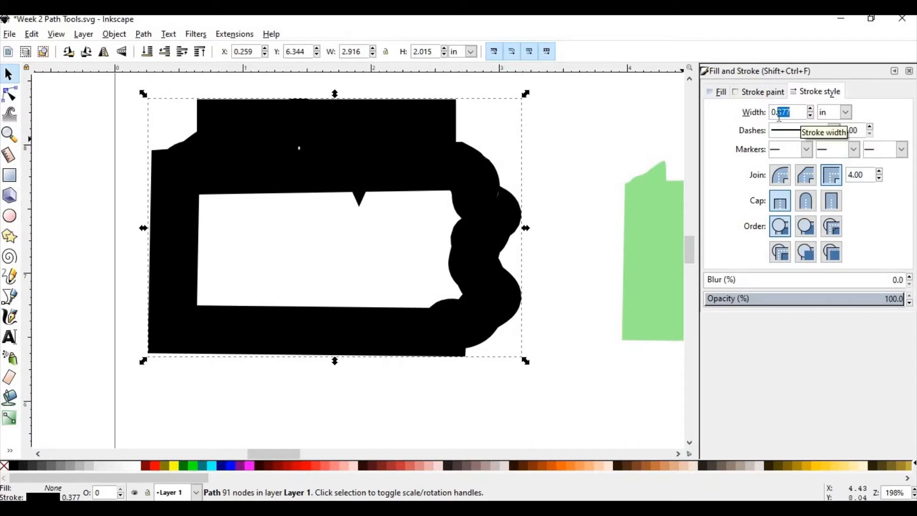
key(BackSpace)
key(Return)
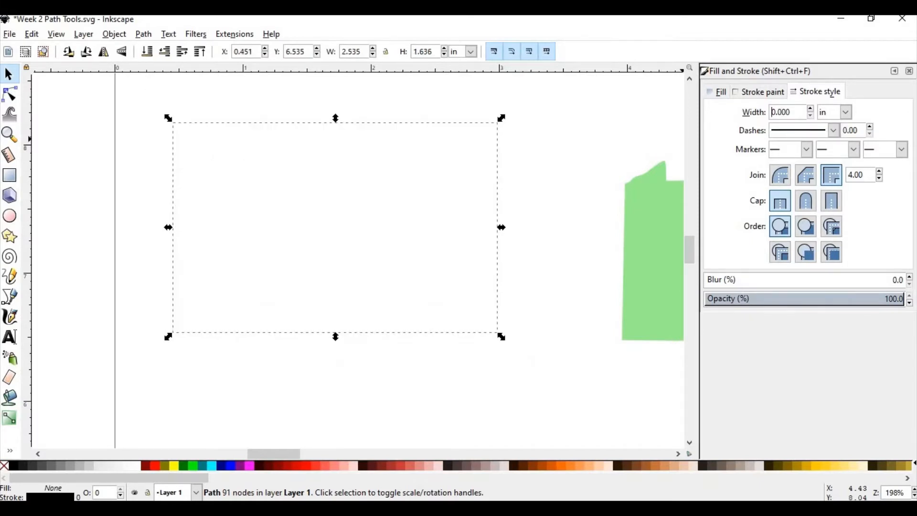
drag(787, 112, 782, 114)
text(5)
key(Return)
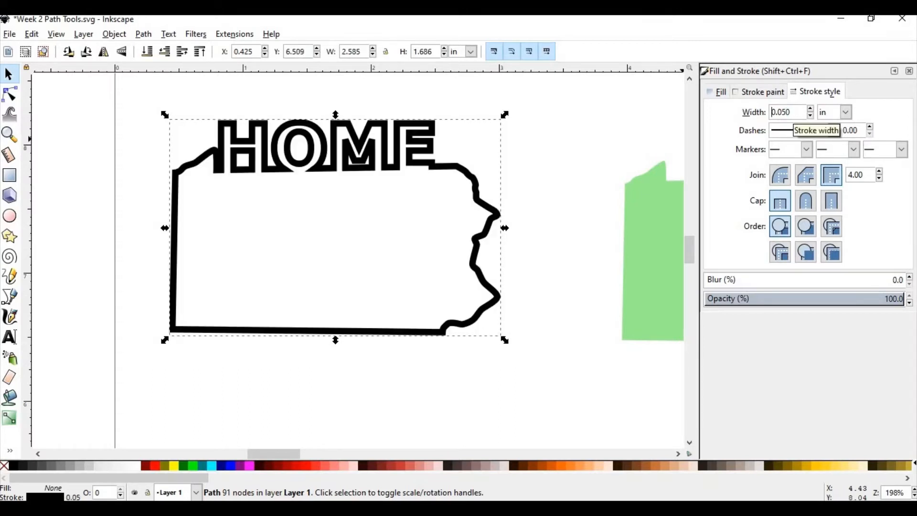
scroll(309, 337, down, 2)
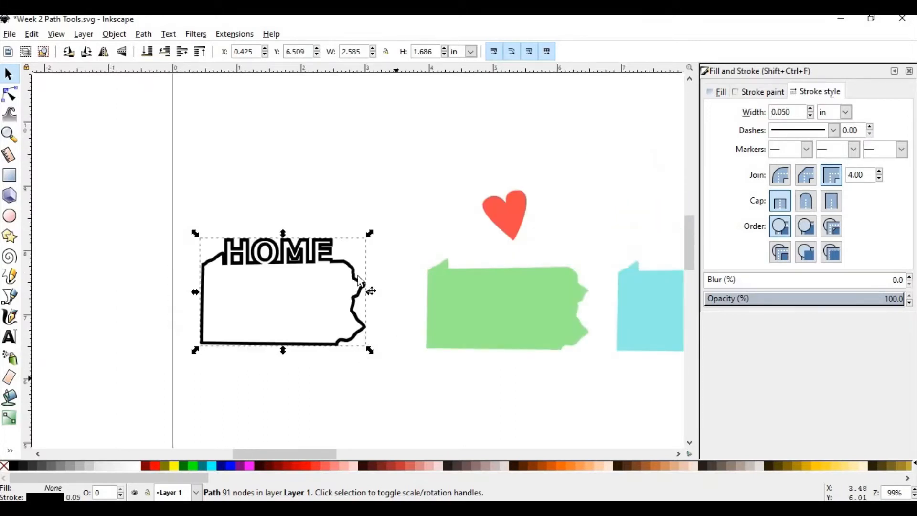
click(382, 283)
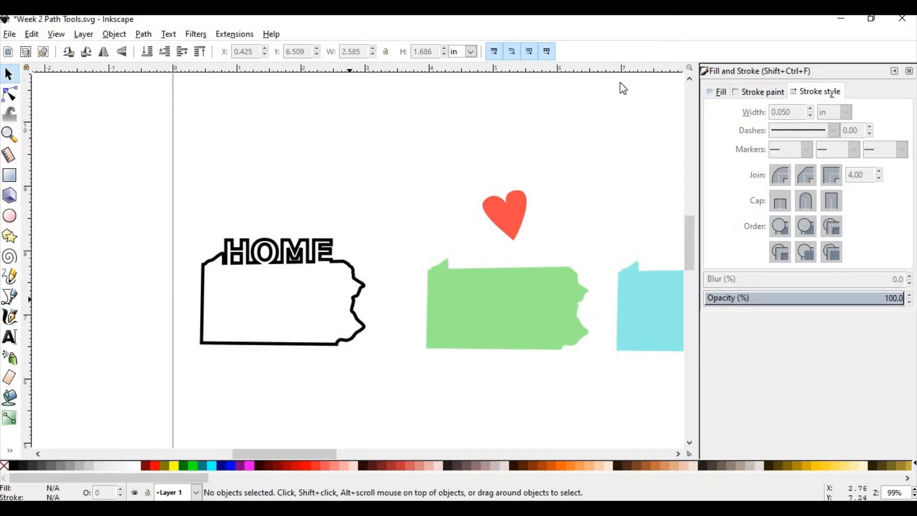
Thin the HOME state outline to a stroke width of 0.030 in and deselect it
key(BackSpace)
key(BackSpace)
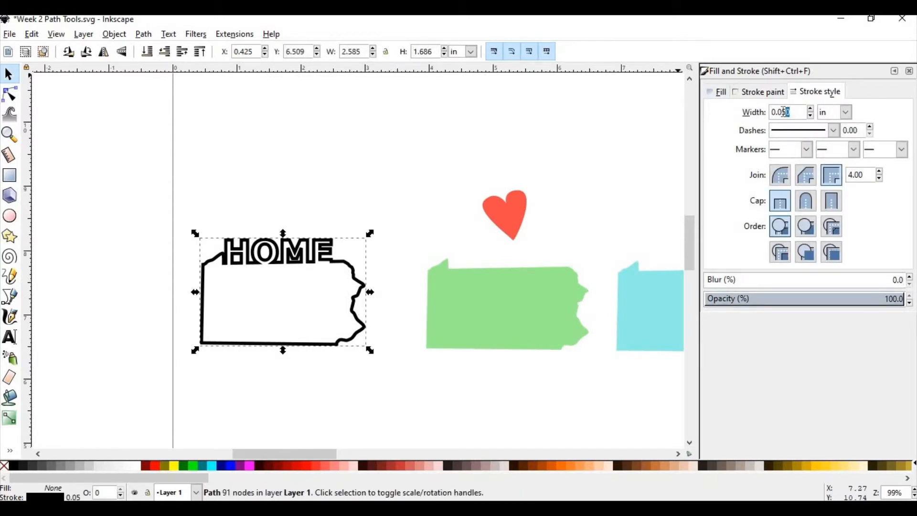
text(30)
key(Return)
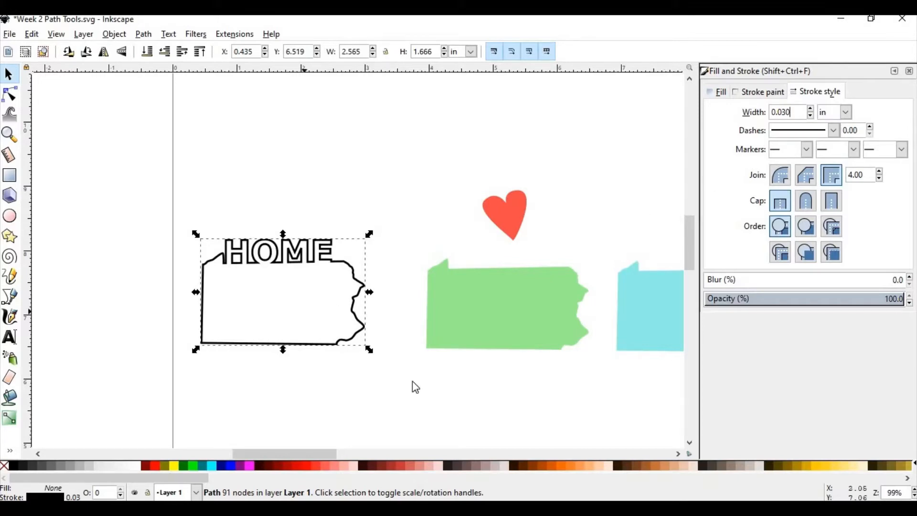
click(448, 367)
Move the red heart onto the eastern part of the green state shape, at about X 5.320, Y 6.808 in
ctrl+scroll(450, 267, down, 2)
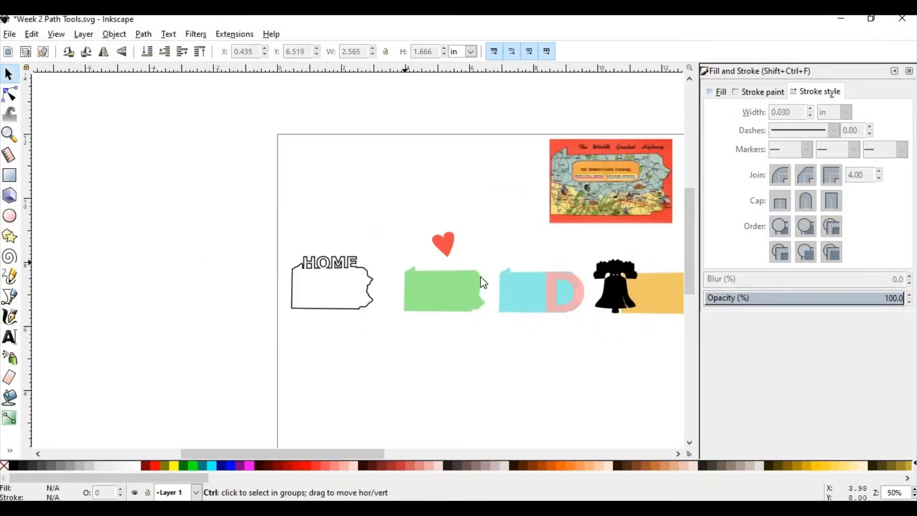
ctrl+scroll(482, 279, up, 2)
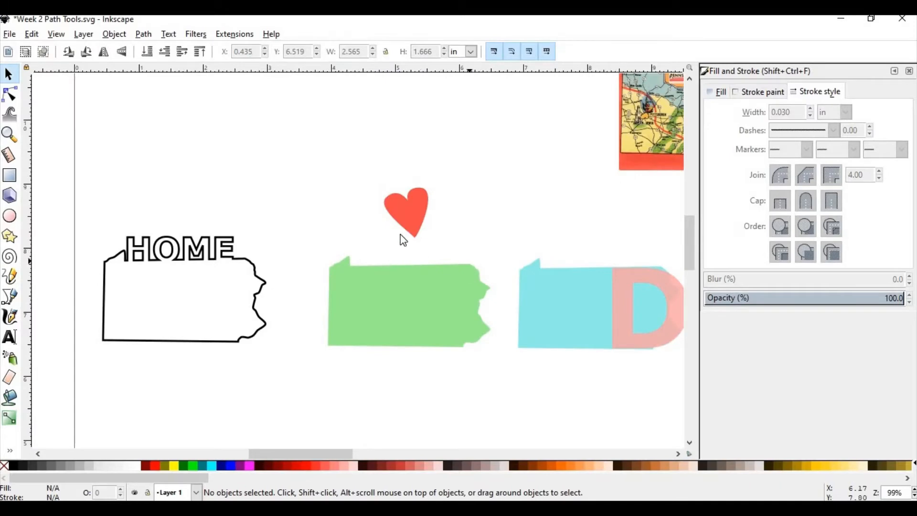
click(144, 34)
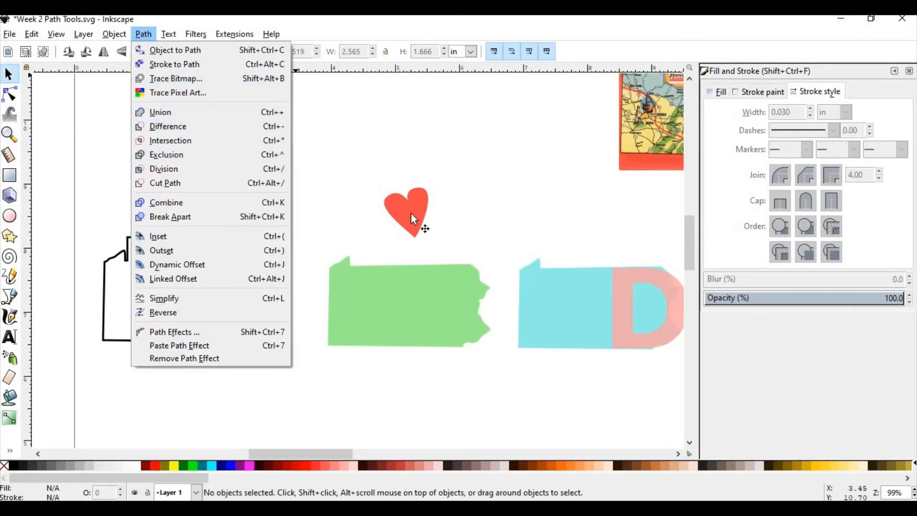
drag(413, 219, 442, 305)
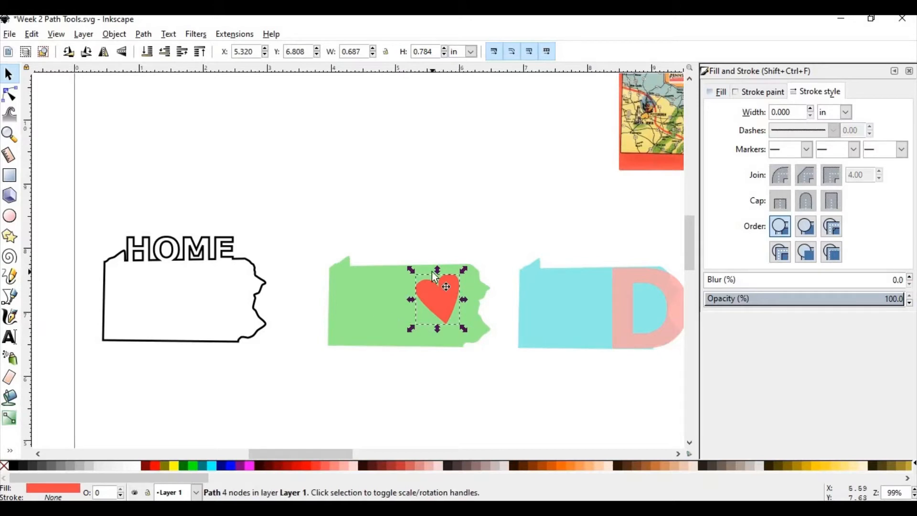
Cut the heart out of the green state shape with Difference, and undo a test move of the result
shift+click(349, 285)
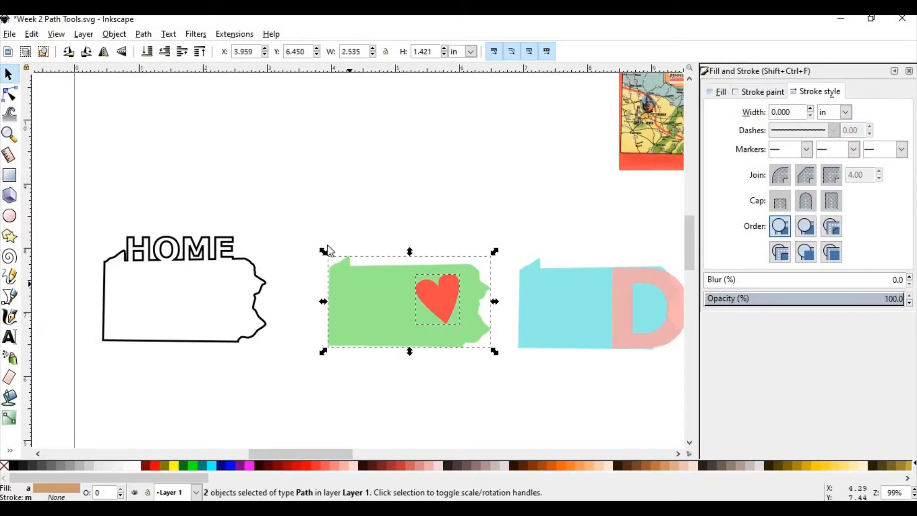
click(144, 34)
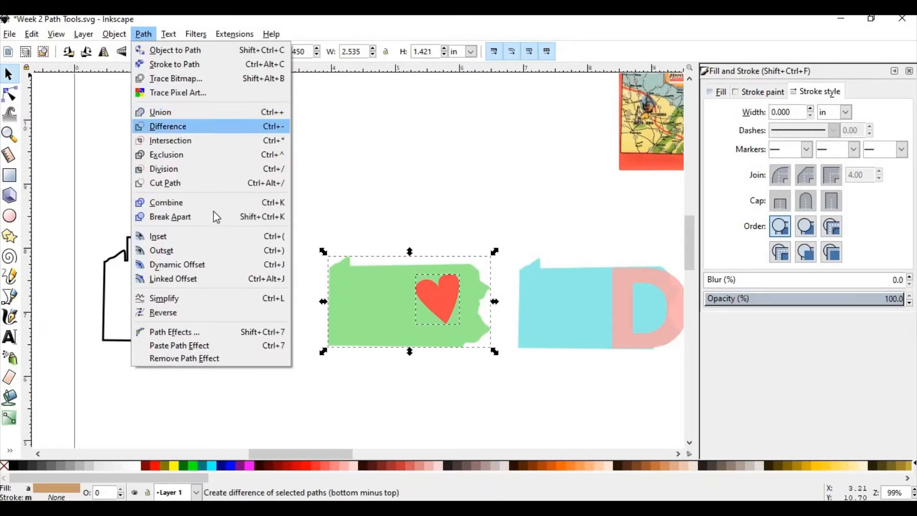
click(167, 126)
click(364, 248)
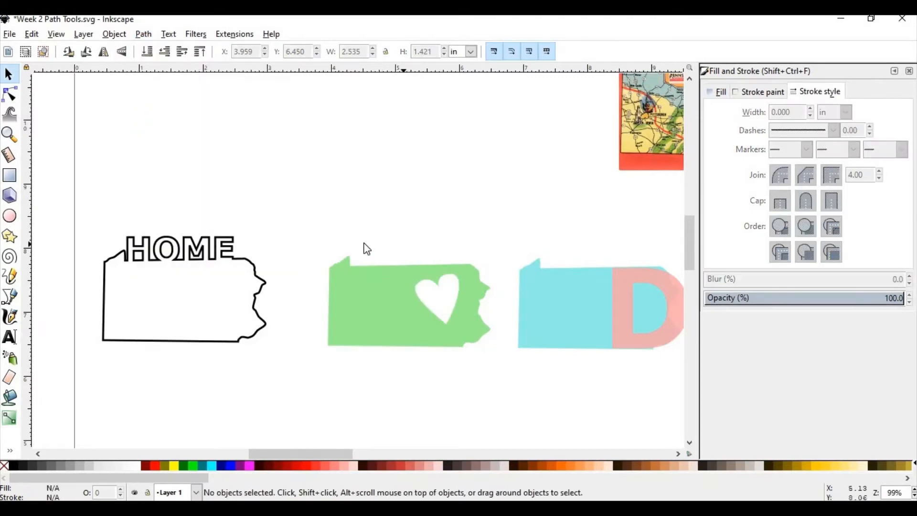
drag(389, 285, 348, 242)
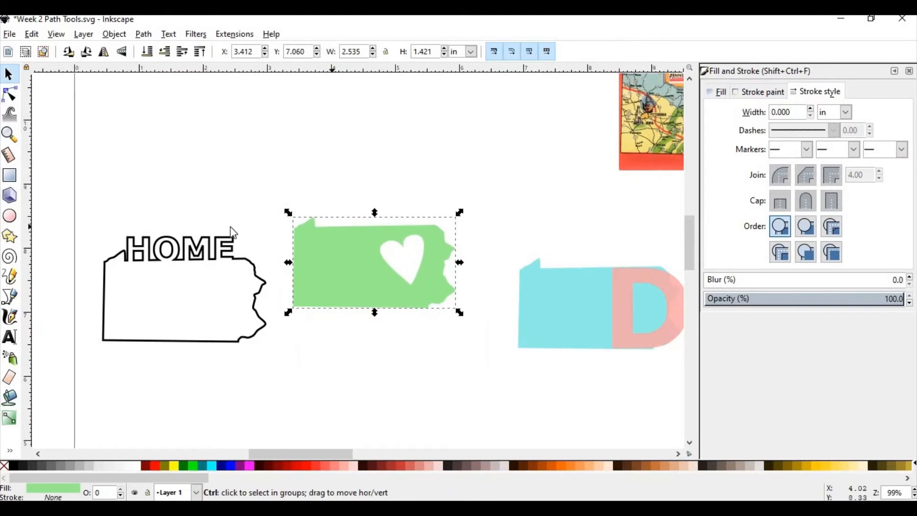
key(ctrl+z)
Reduce the blue state shape and the pink letter D to their overlap with Intersection, and inspect the resulting edge
scroll(196, 222, down, 3)
scroll(190, 214, up, 2)
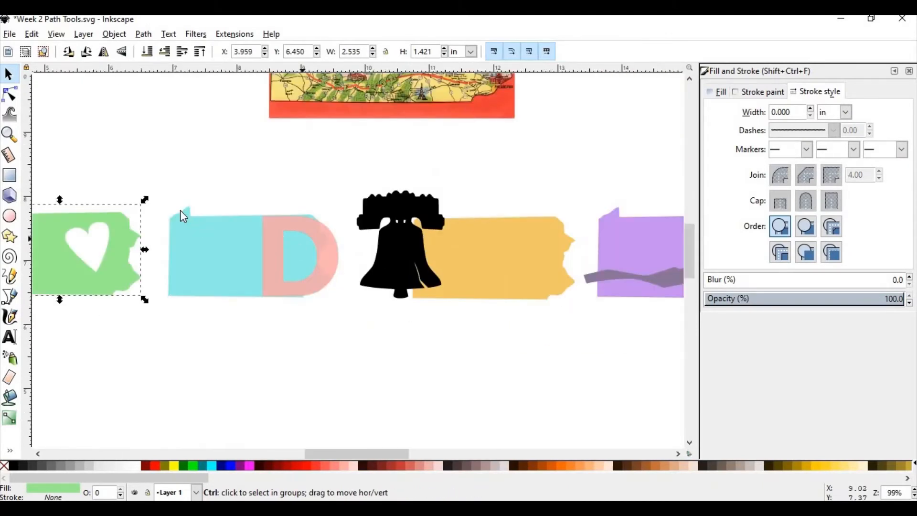
scroll(180, 210, up, 2)
click(143, 35)
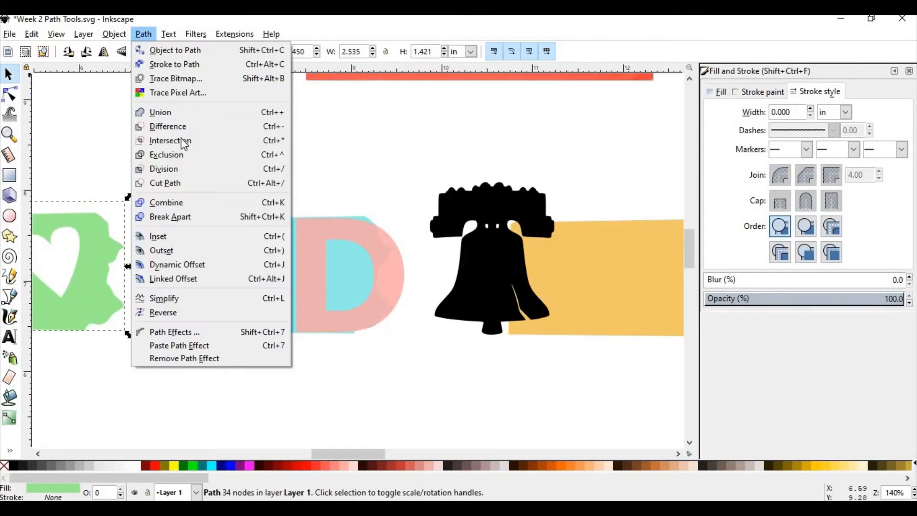
click(312, 288)
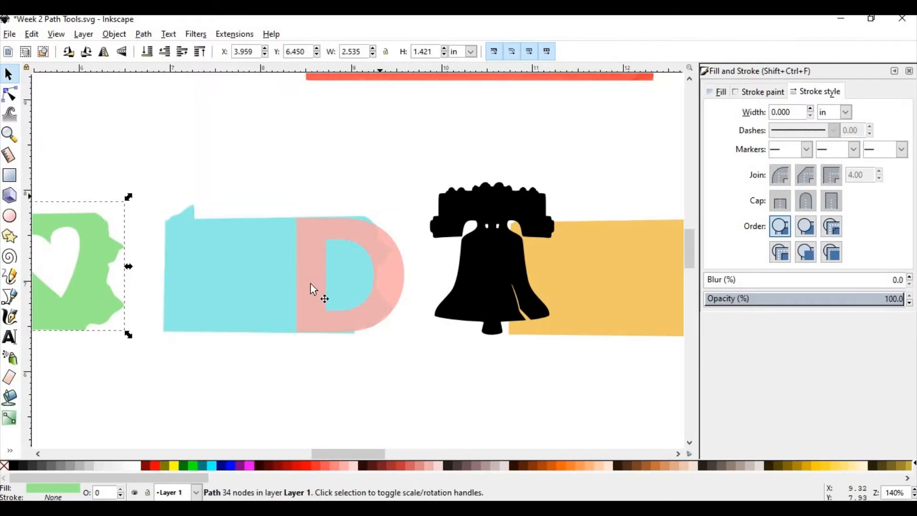
scroll(307, 303, up, 1)
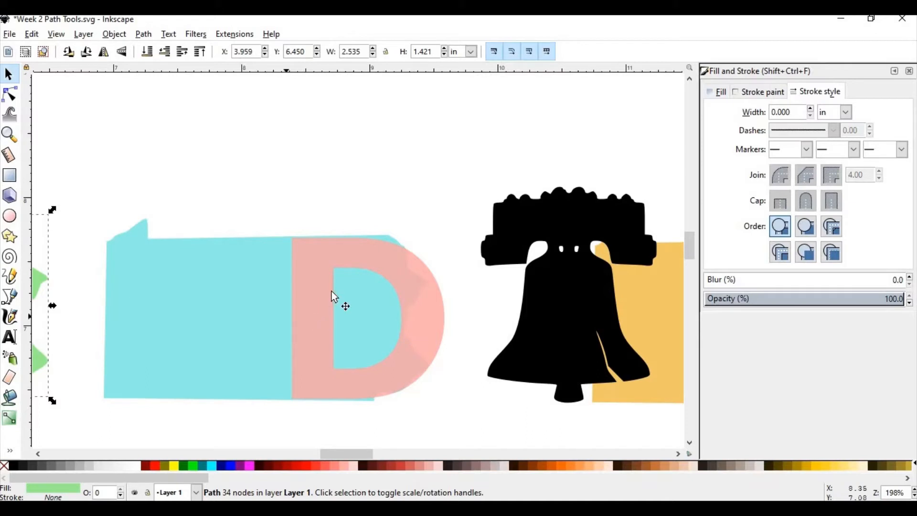
drag(308, 301, 317, 301)
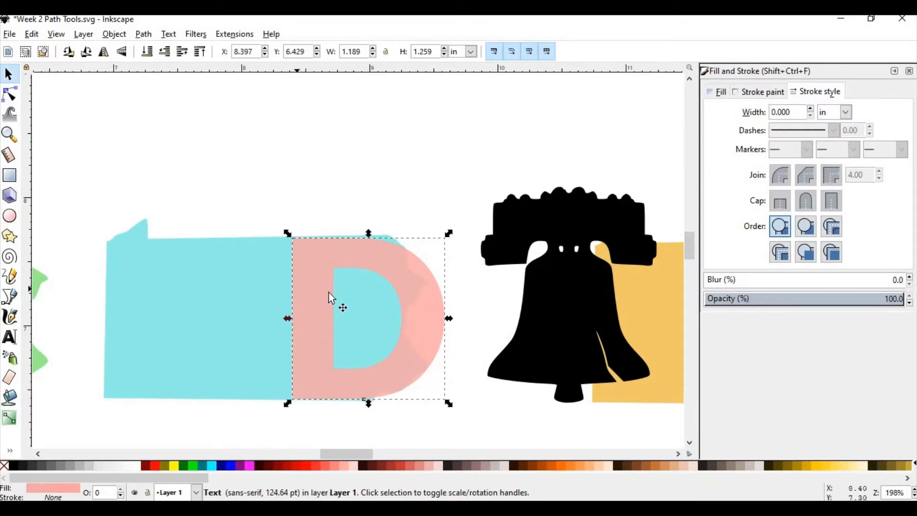
shift+click(254, 290)
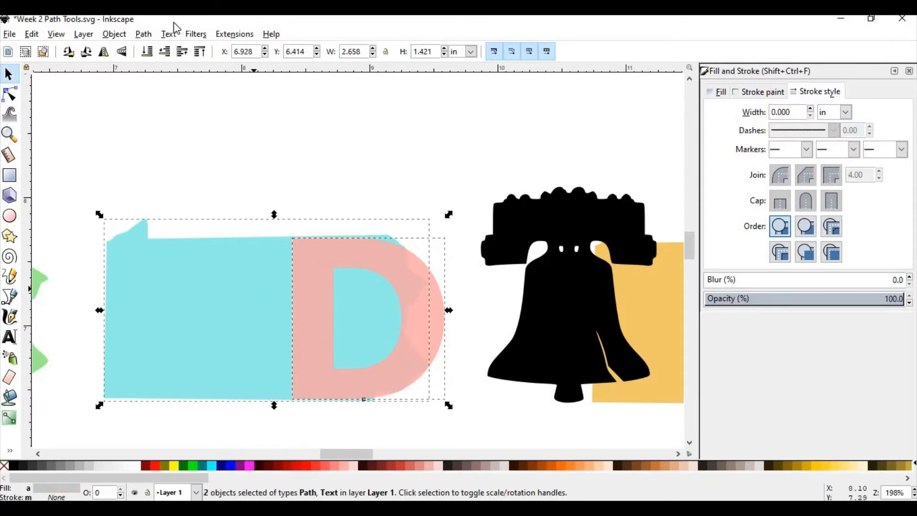
click(142, 37)
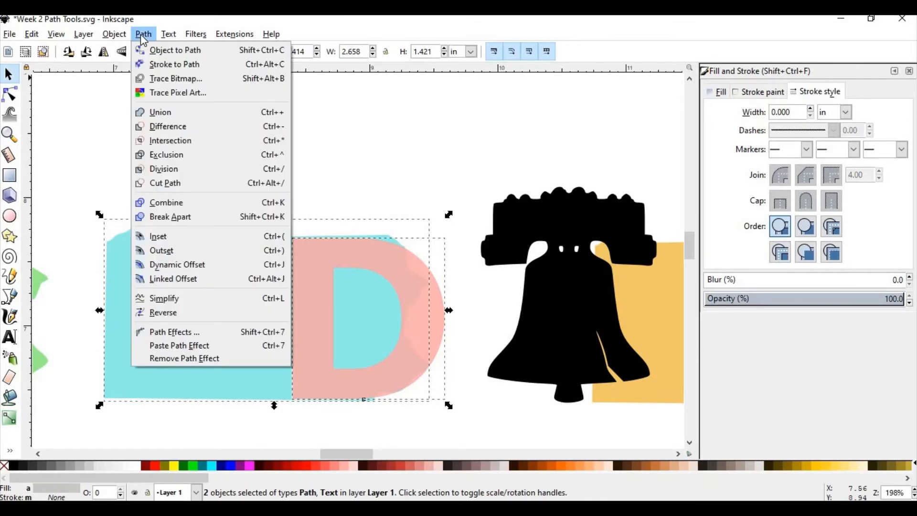
click(175, 140)
click(398, 149)
scroll(400, 152, down, 3)
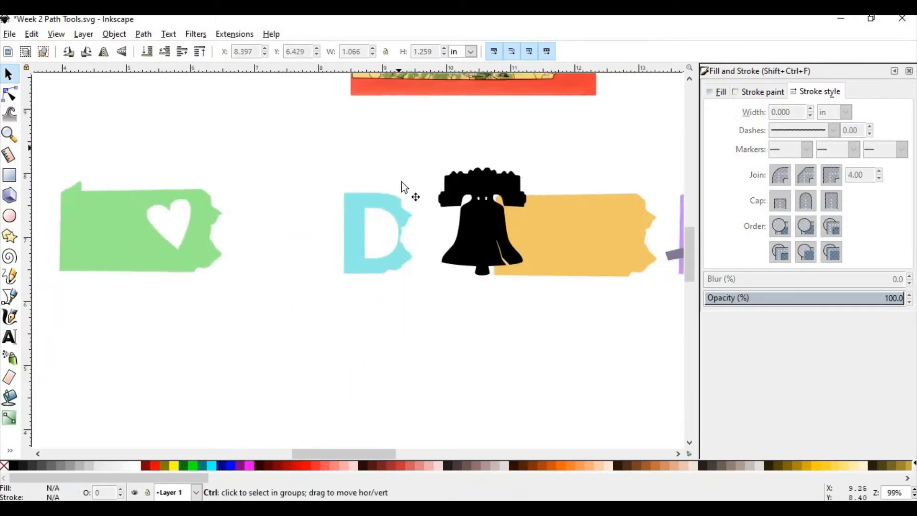
scroll(414, 228, up, 4)
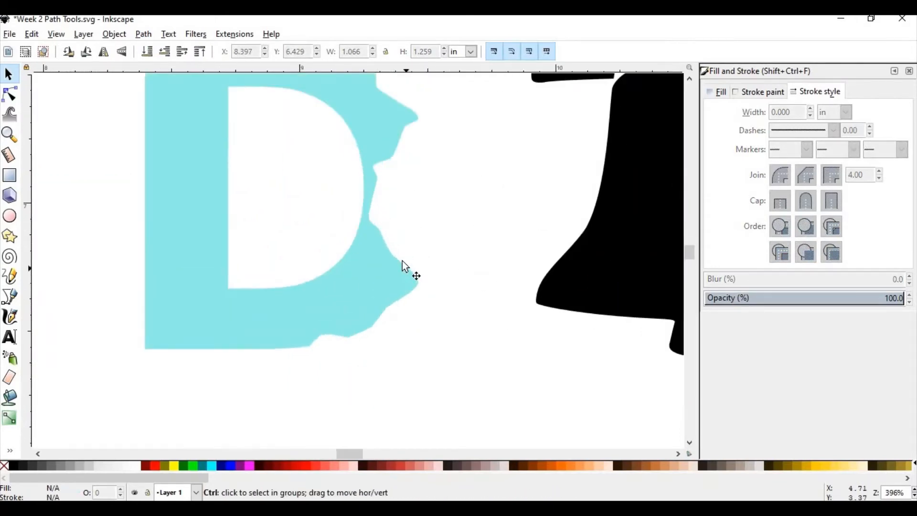
scroll(403, 262, down, 1)
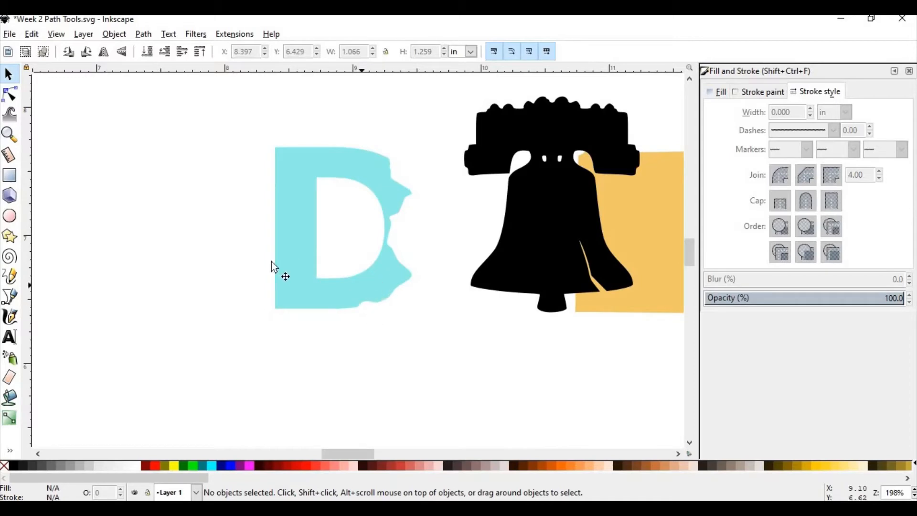
Apply Exclusion to the black bell and the orange state shape, and deselect the result
scroll(404, 245, down, 3)
scroll(404, 245, up, 2)
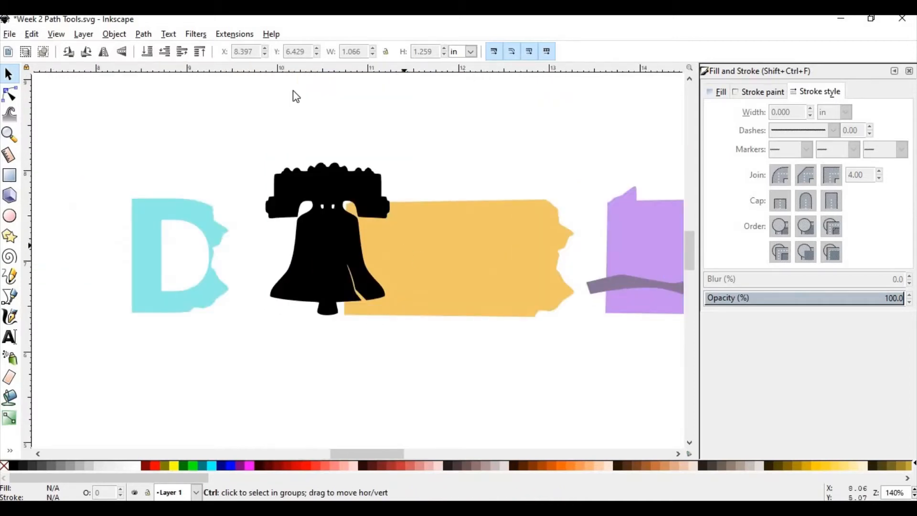
click(144, 35)
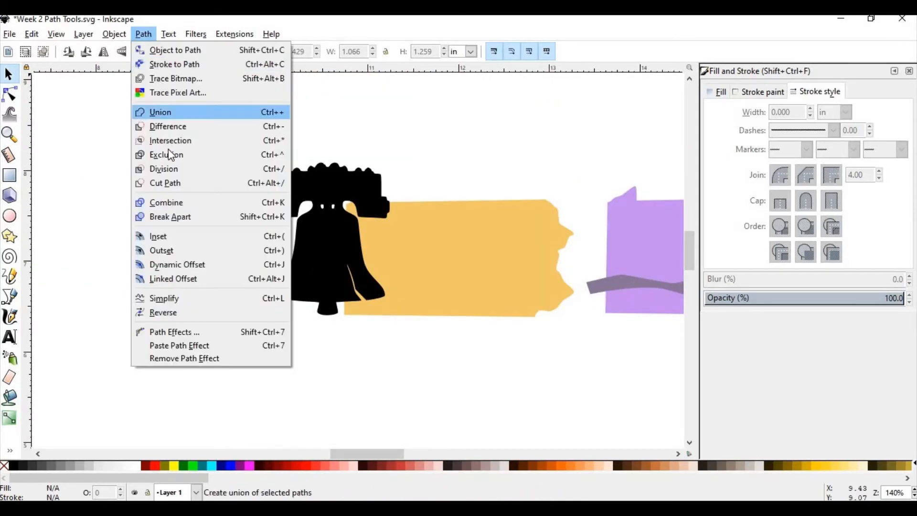
click(403, 265)
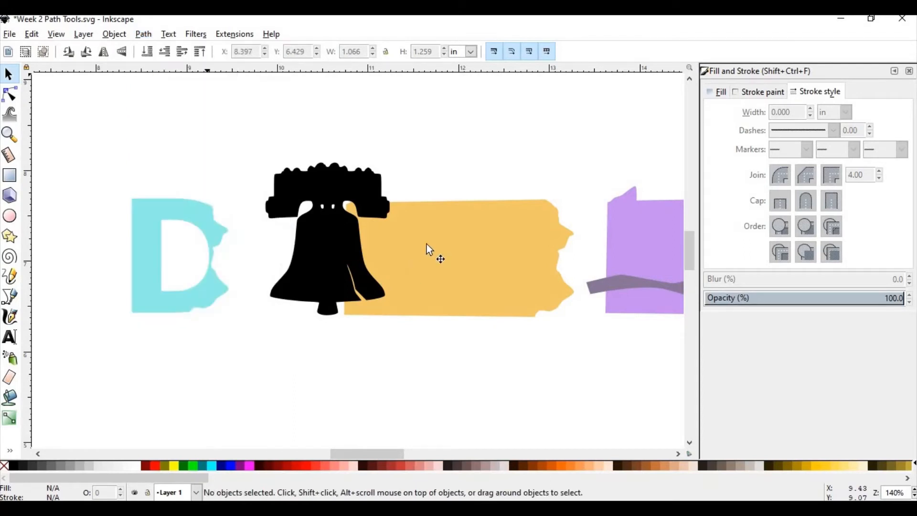
click(324, 261)
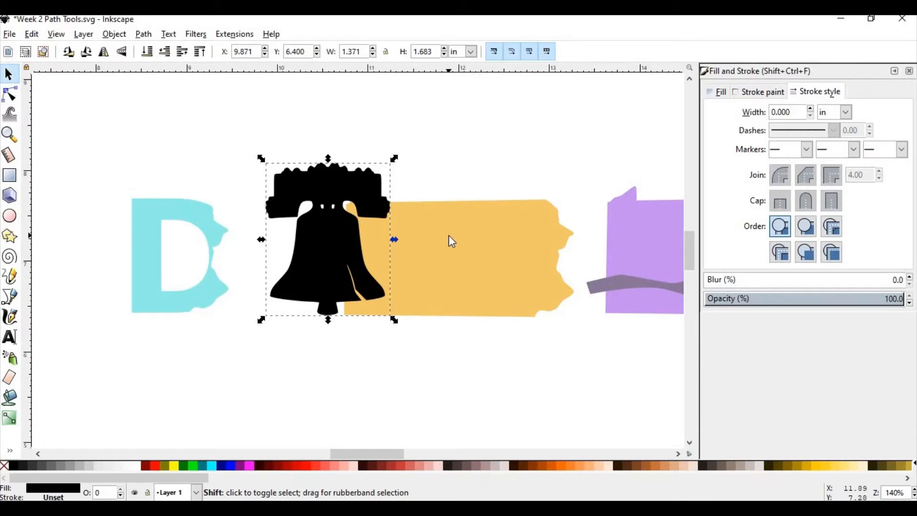
shift+click(452, 241)
click(143, 34)
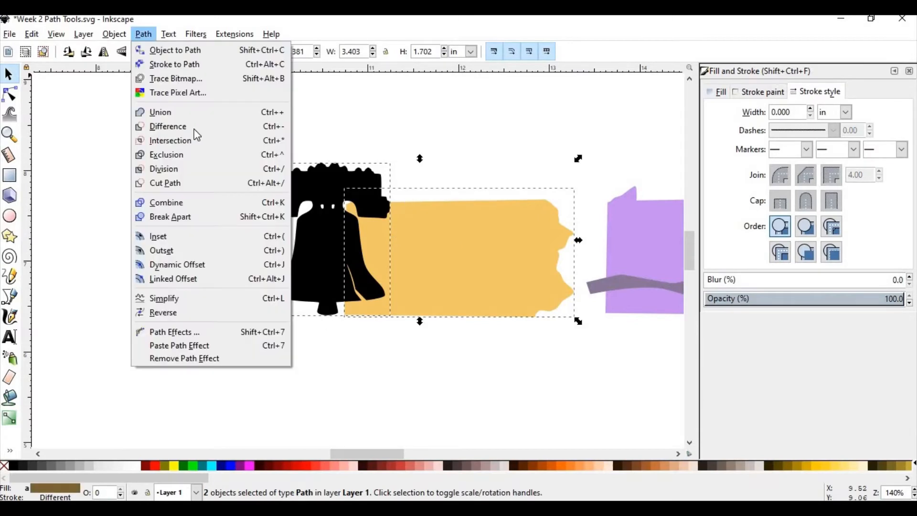
click(191, 155)
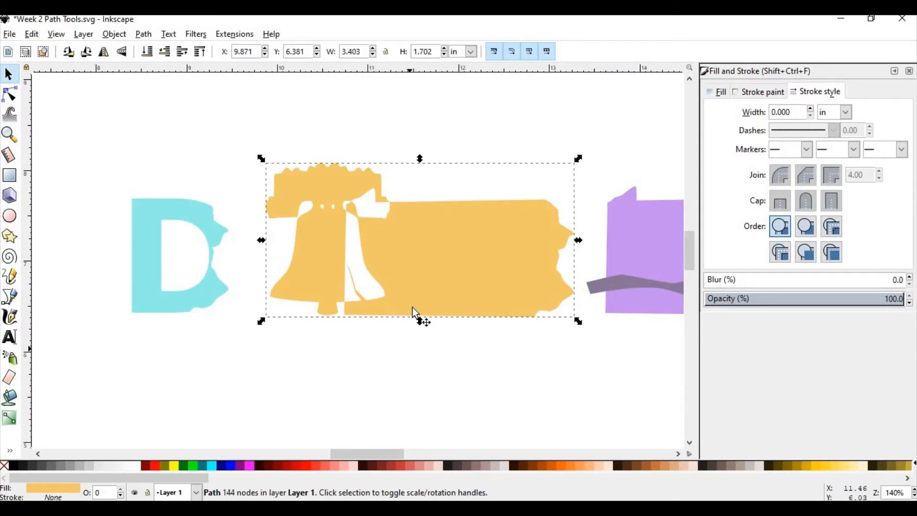
key(Escape)
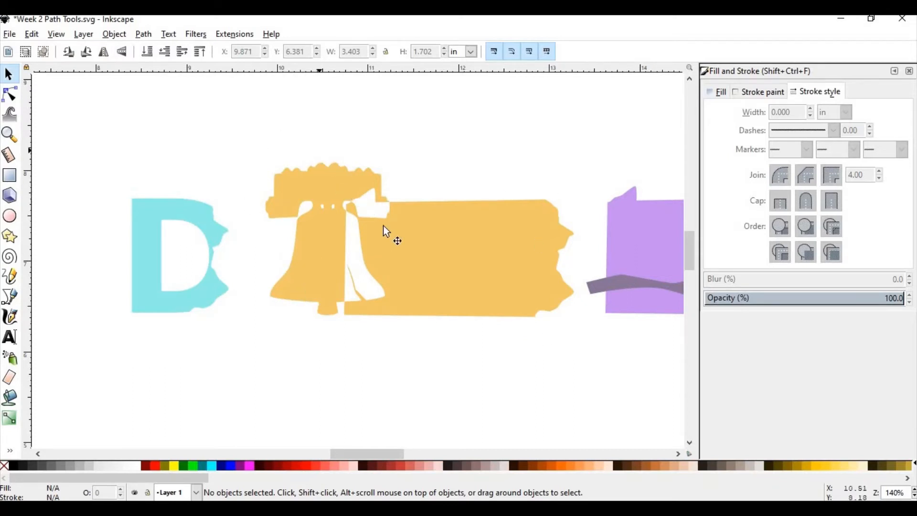
Move the excluded bell-and-state shape to about X 9.745, Y 6.493 in and break it apart into separate paths
drag(469, 246, 419, 201)
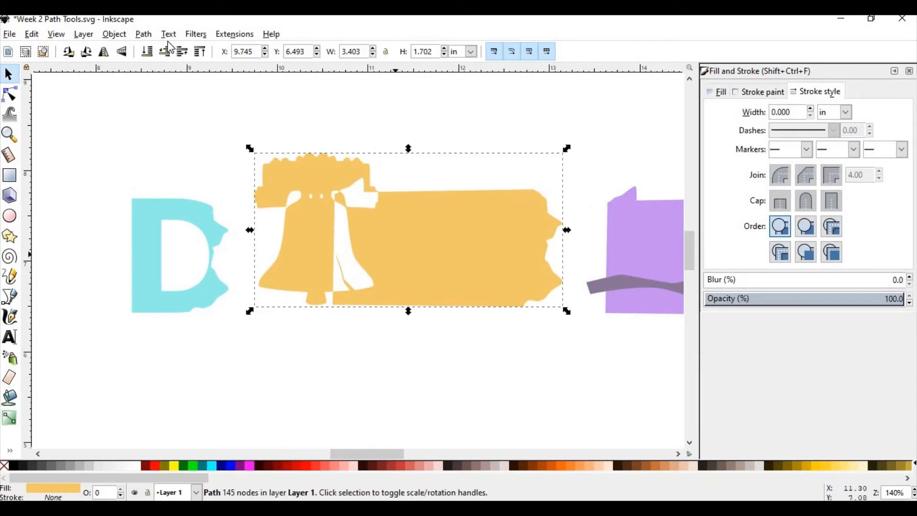
click(152, 38)
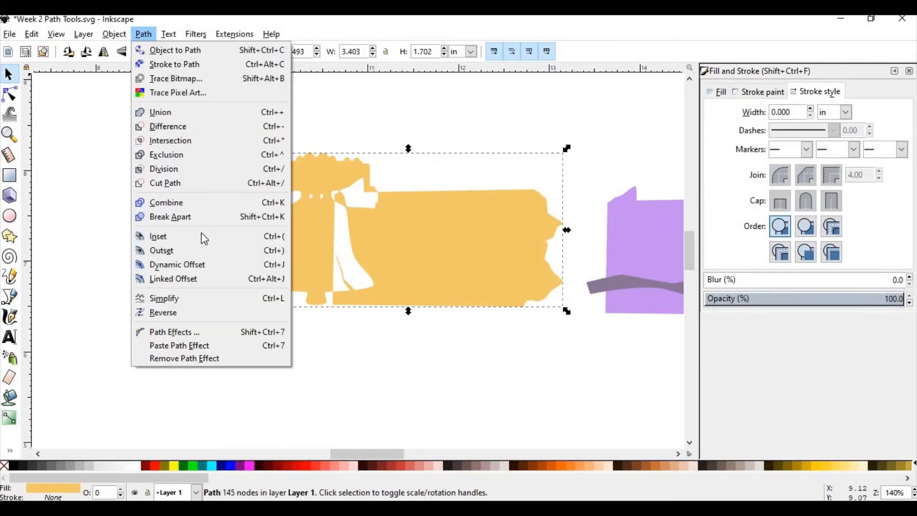
click(338, 340)
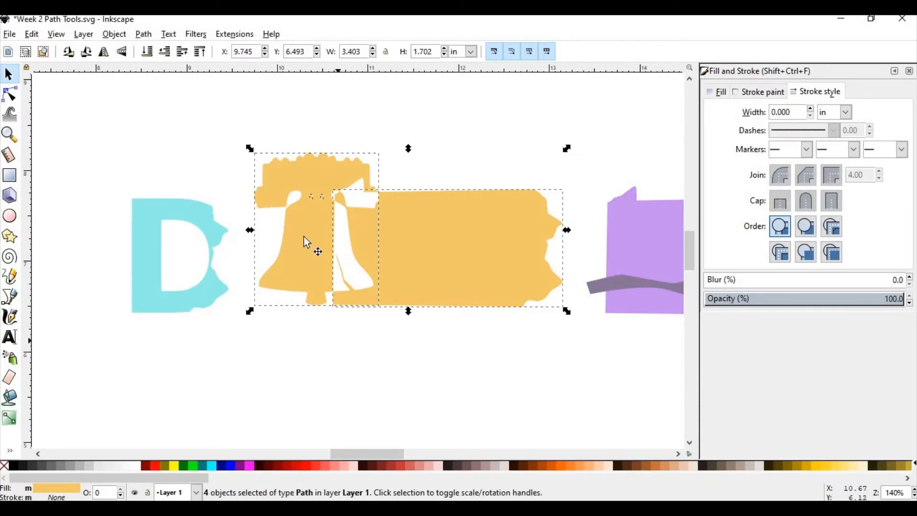
Pull the orange state and bell pieces apart, and refit the state piece against the bell at about X 10.546, Y 6.783 in
drag(434, 294, 473, 368)
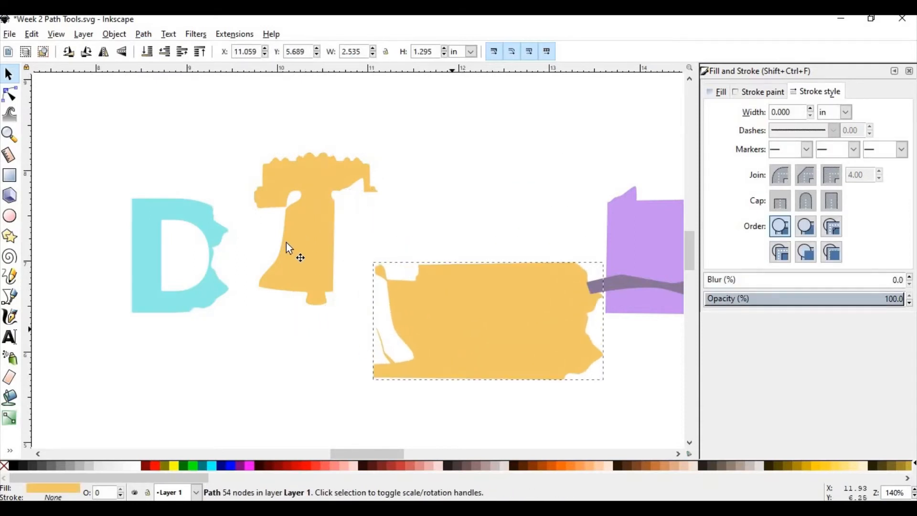
drag(285, 241, 255, 187)
drag(445, 324, 445, 267)
drag(342, 341, 426, 226)
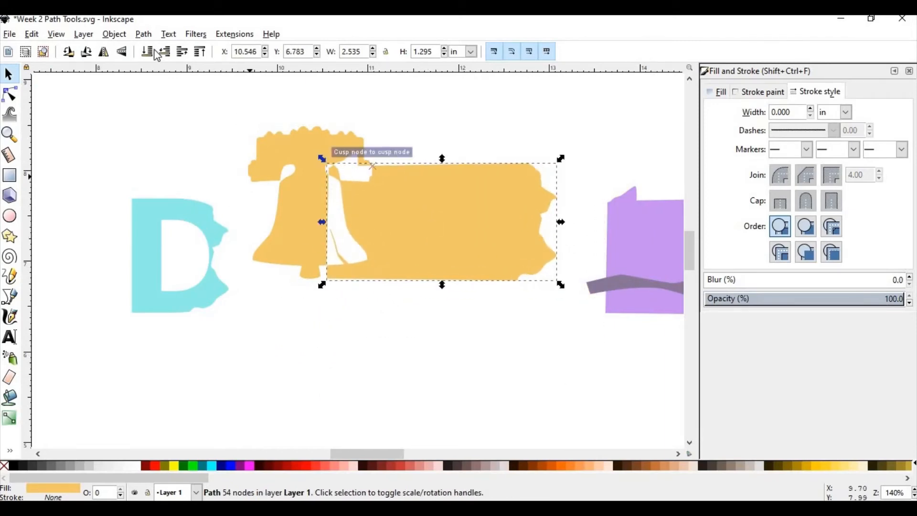
Select the bell and state pieces together and move them to about X 9.602, Y 6.490 in
shift+click(307, 219)
mouse_move(310, 270)
mouse_down()
mouse_move(327, 251)
mouse_move(313, 267)
mouse_move(303, 256)
mouse_up()
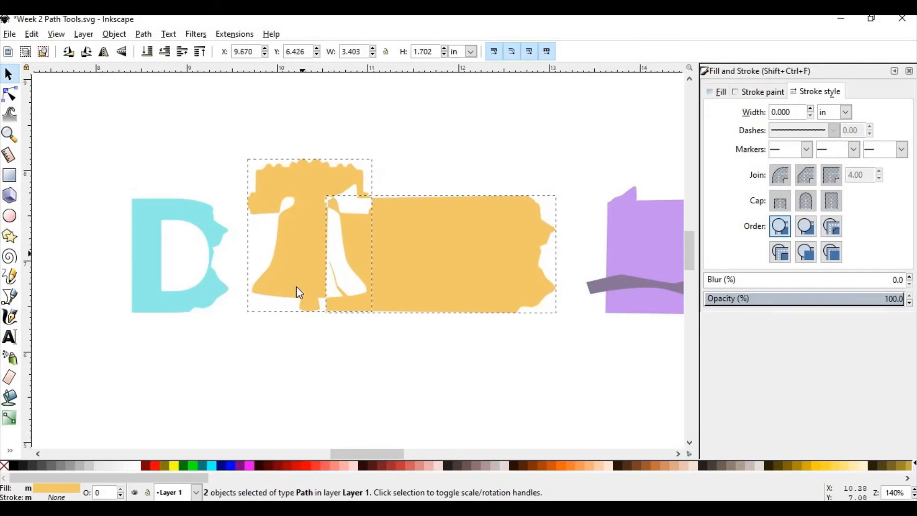
drag(300, 292, 296, 292)
Apply Division to the purple state shape and the grey band crossing it, and deselect the result
ctrl+scroll(217, 293, down, 3)
ctrl+scroll(382, 315, up, 1)
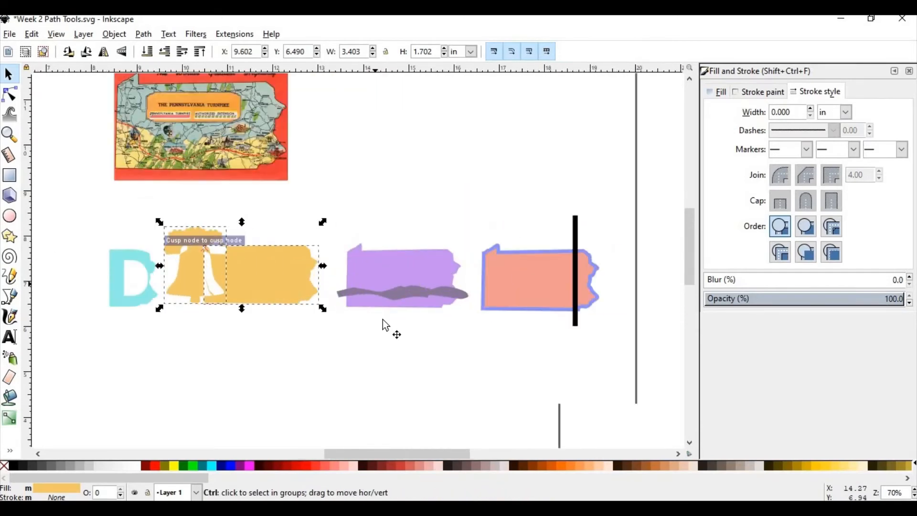
ctrl+scroll(386, 324, up, 4)
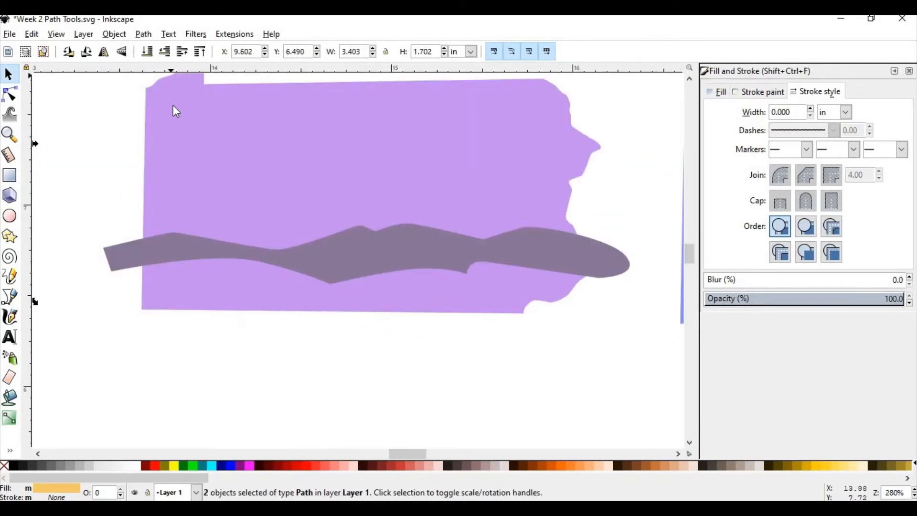
click(143, 34)
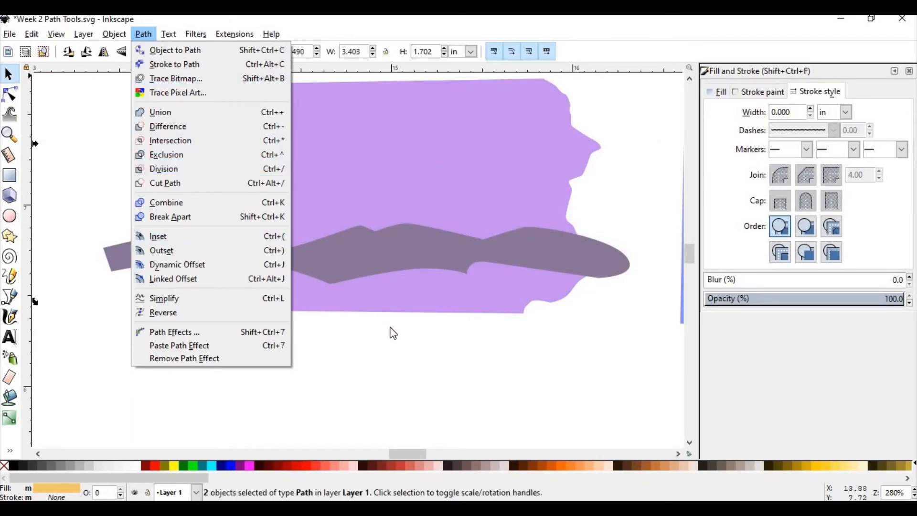
click(320, 292)
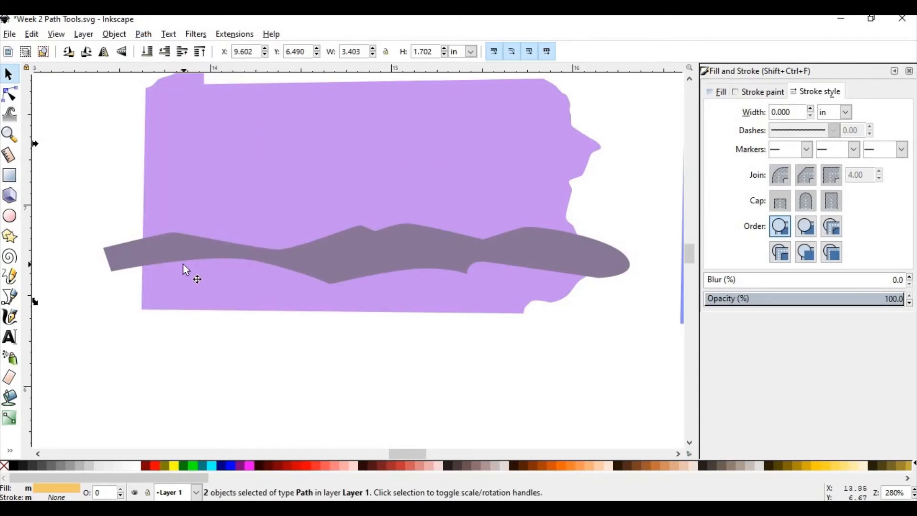
scroll(339, 285, down, 1)
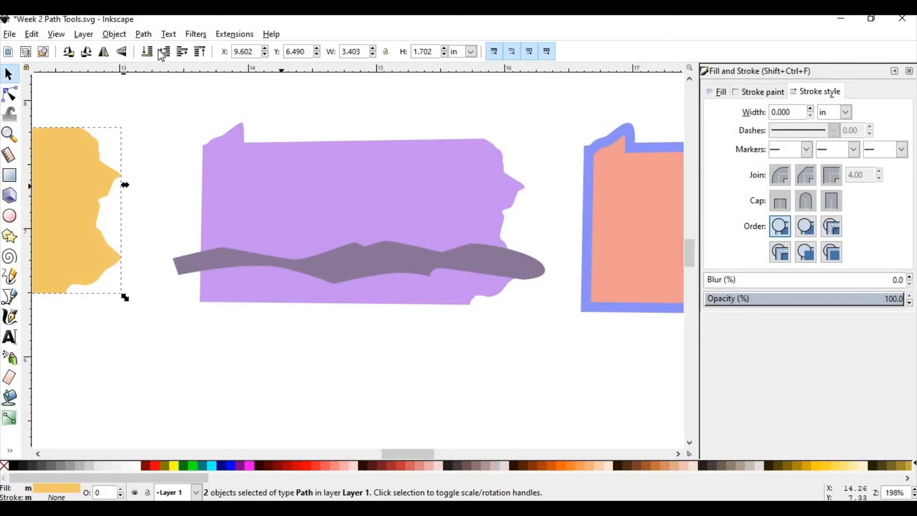
click(329, 231)
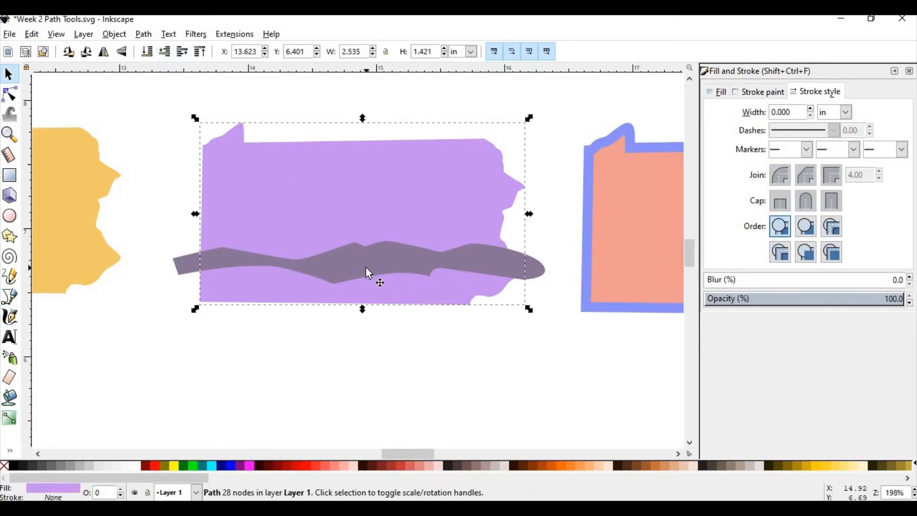
shift+click(366, 269)
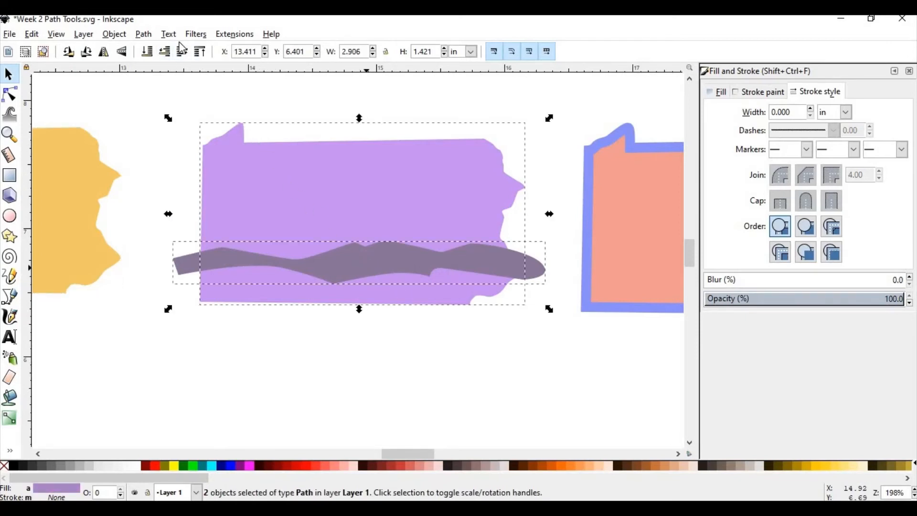
click(142, 34)
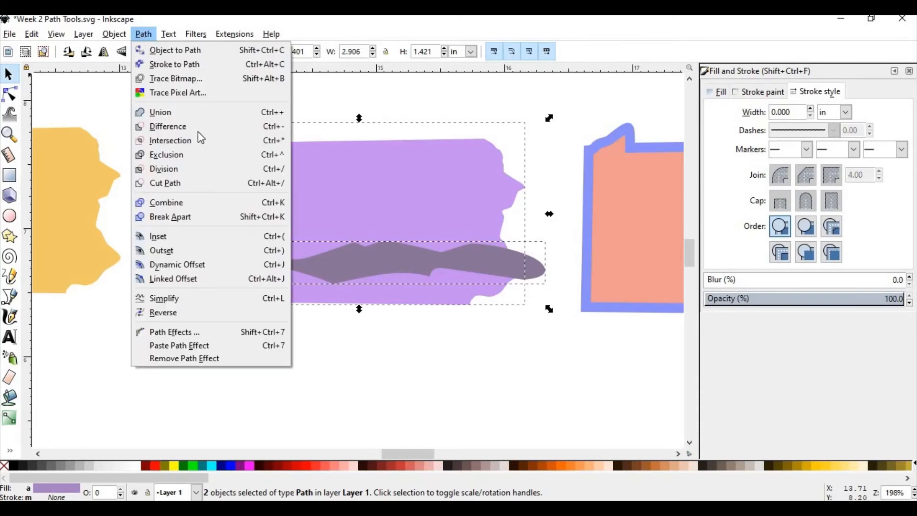
click(202, 170)
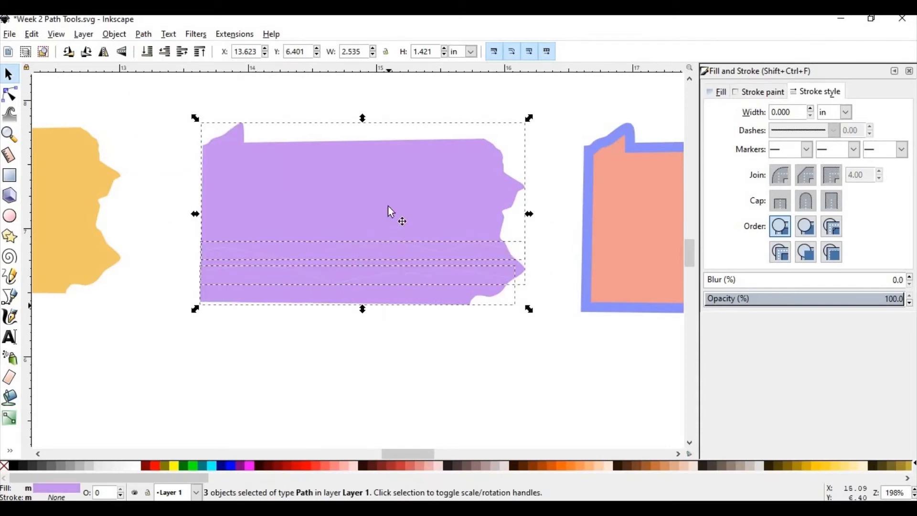
click(497, 308)
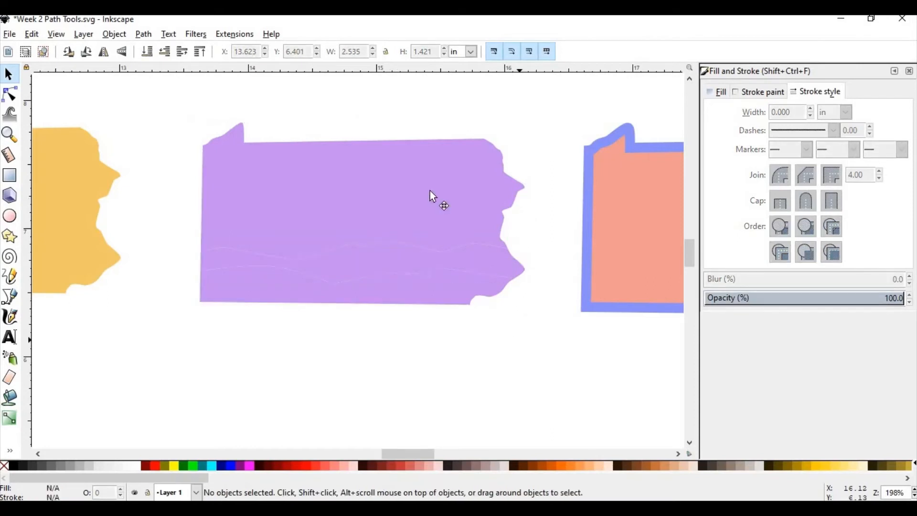
Pull the upper and lower pieces of the divided purple state apart, and undo both moves
click(446, 176)
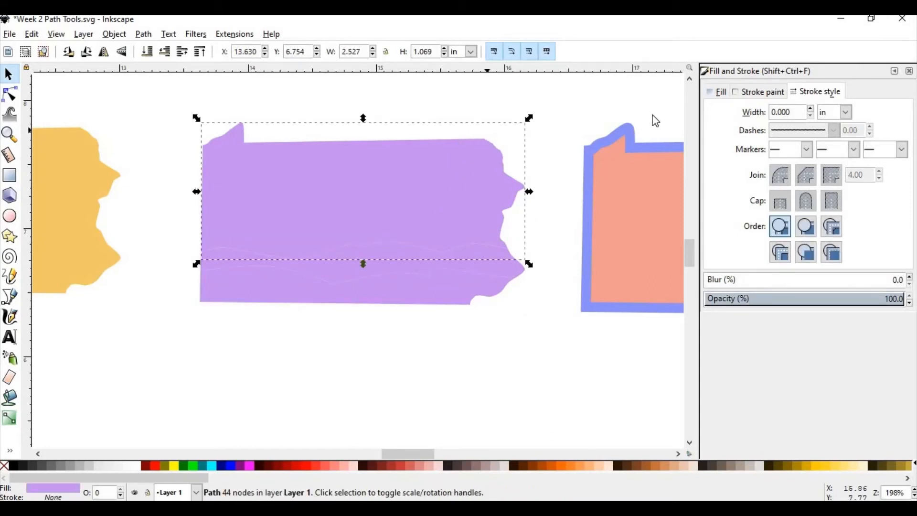
drag(466, 149, 473, 102)
drag(428, 299, 423, 360)
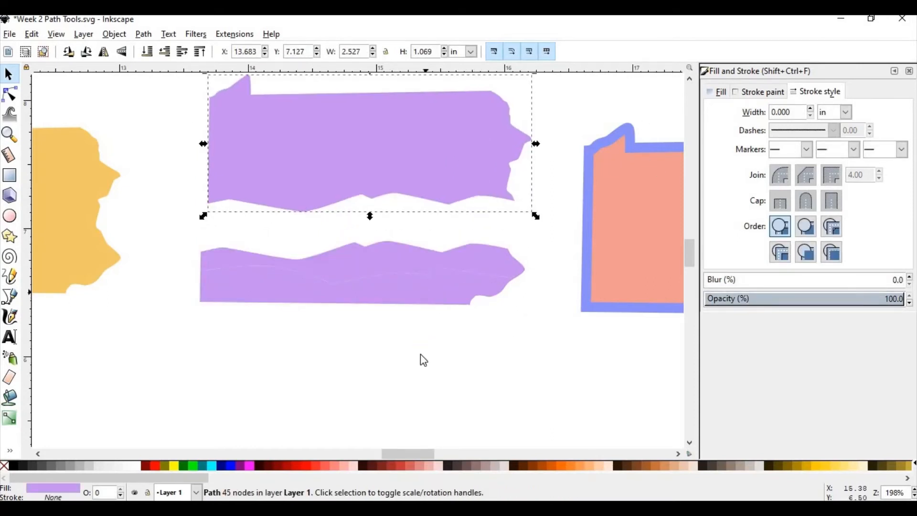
key(ctrl+z)
key(ctrl+z)
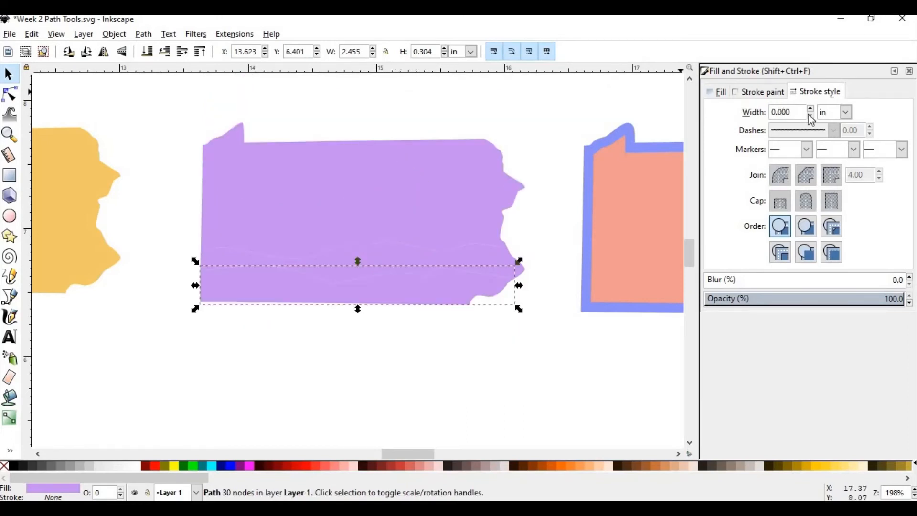
Set the fill lightness of the upper purple piece to 238 and of the lowest piece to 115, and deselect
click(717, 91)
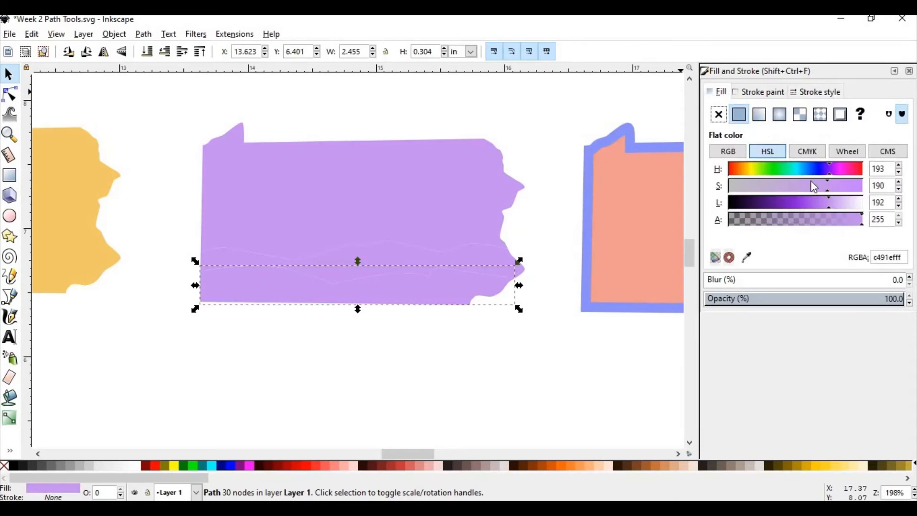
click(456, 166)
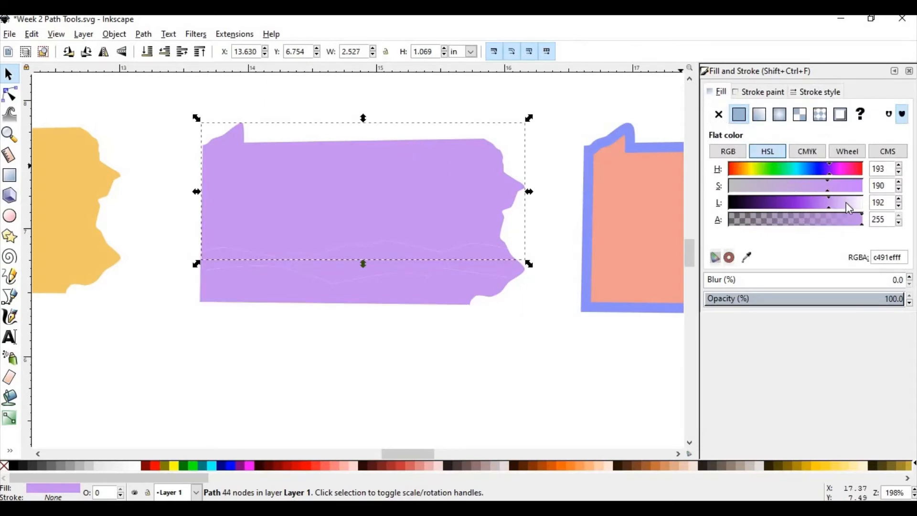
drag(846, 203, 853, 203)
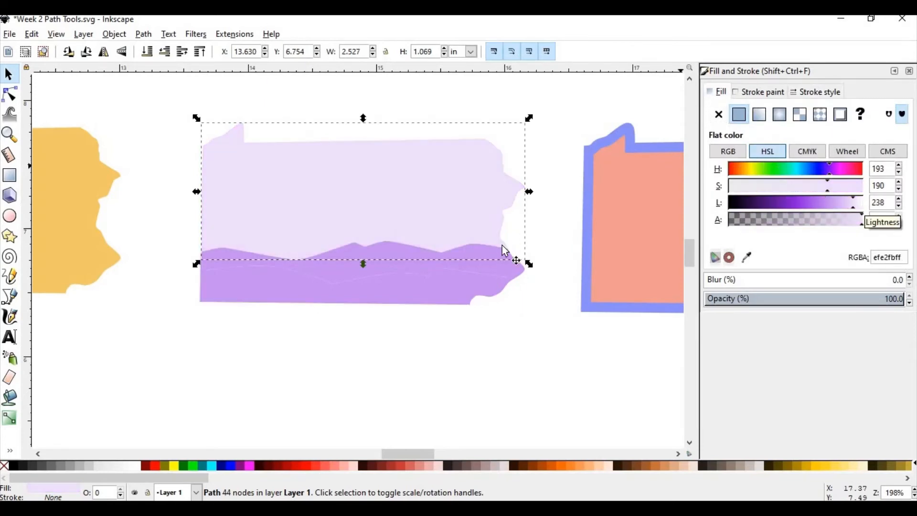
click(460, 280)
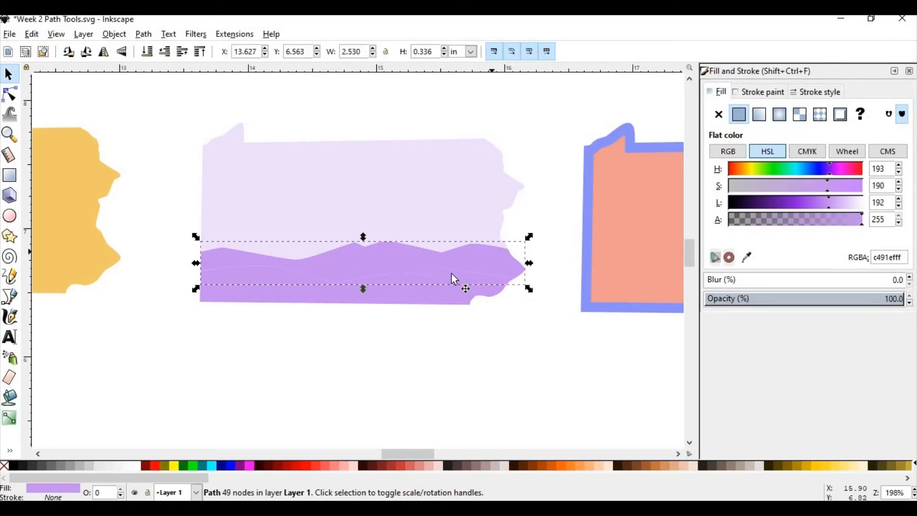
click(438, 296)
click(790, 203)
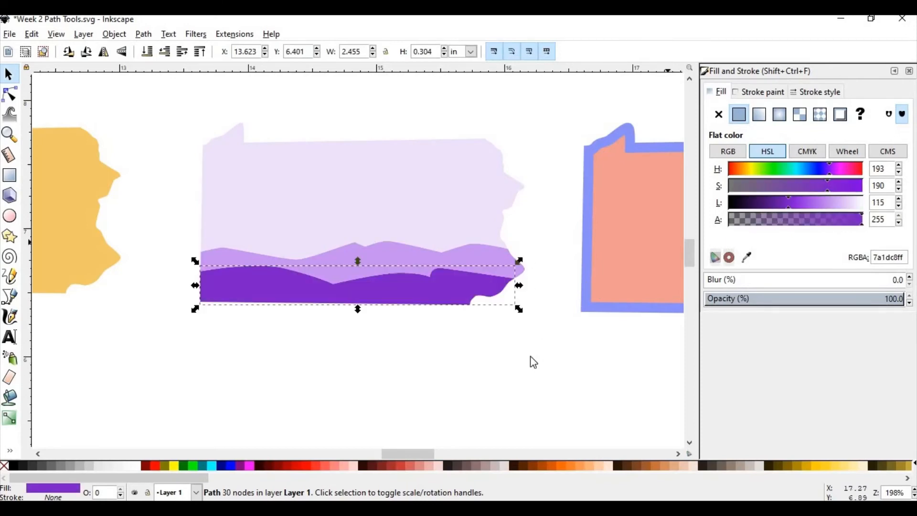
key(Escape)
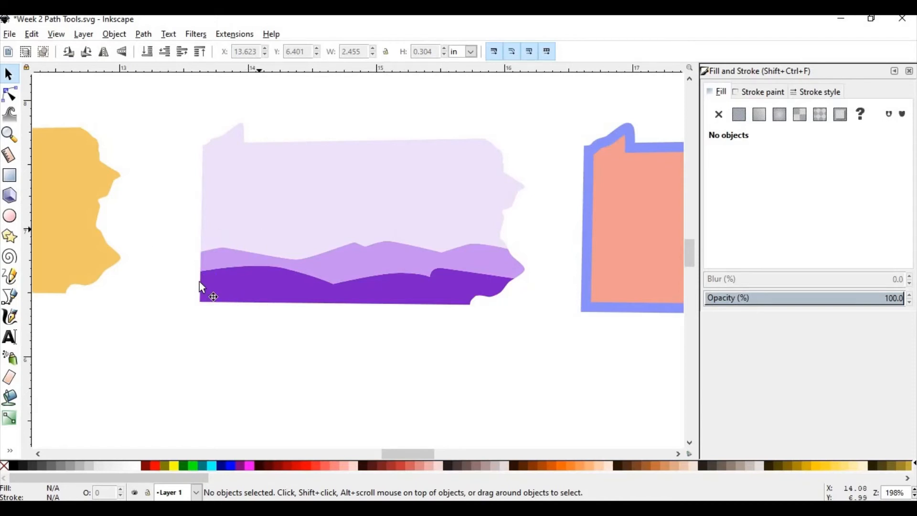
Apply Cut Path to the blue-outlined salmon state and the vertical black bar crossing its eastern end
scroll(199, 281, down, 2)
scroll(548, 286, up, 2)
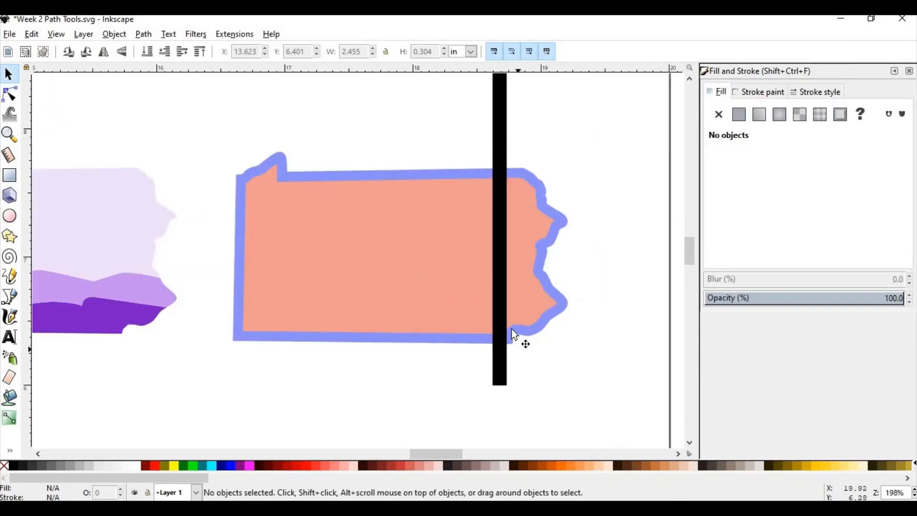
click(150, 36)
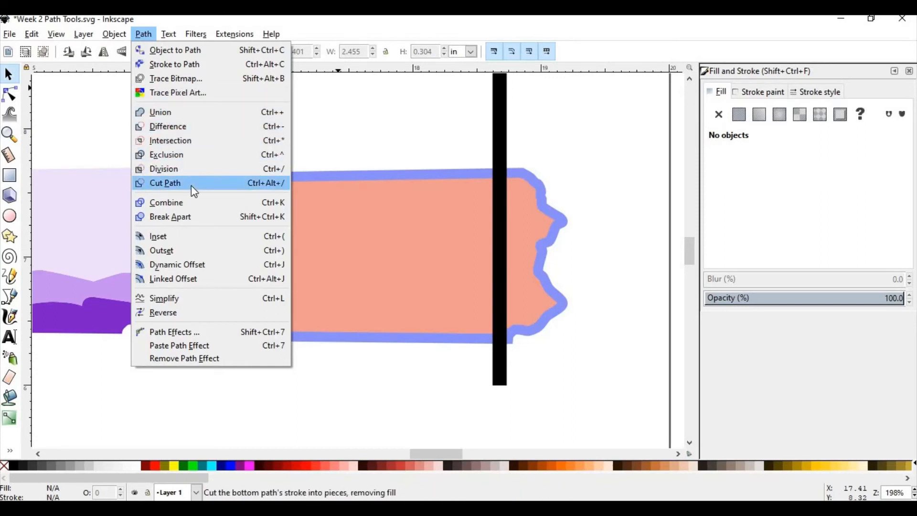
click(432, 179)
click(430, 180)
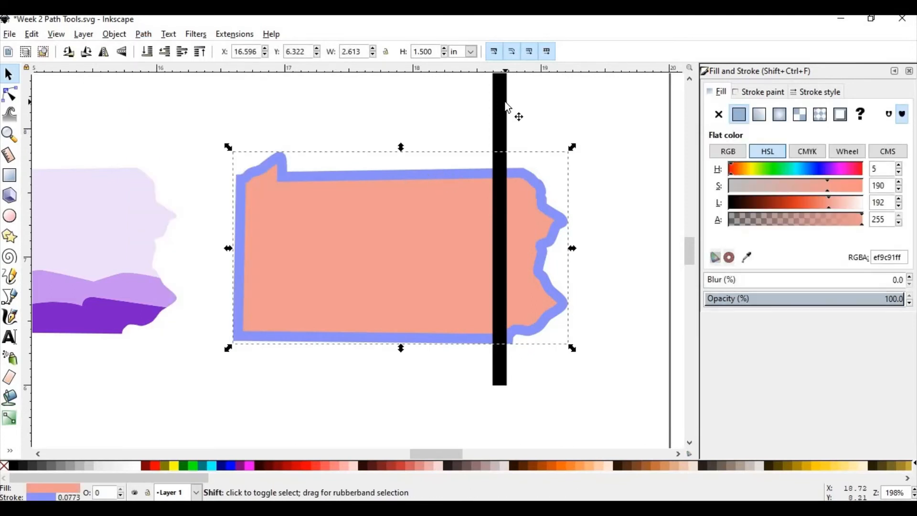
shift+click(508, 107)
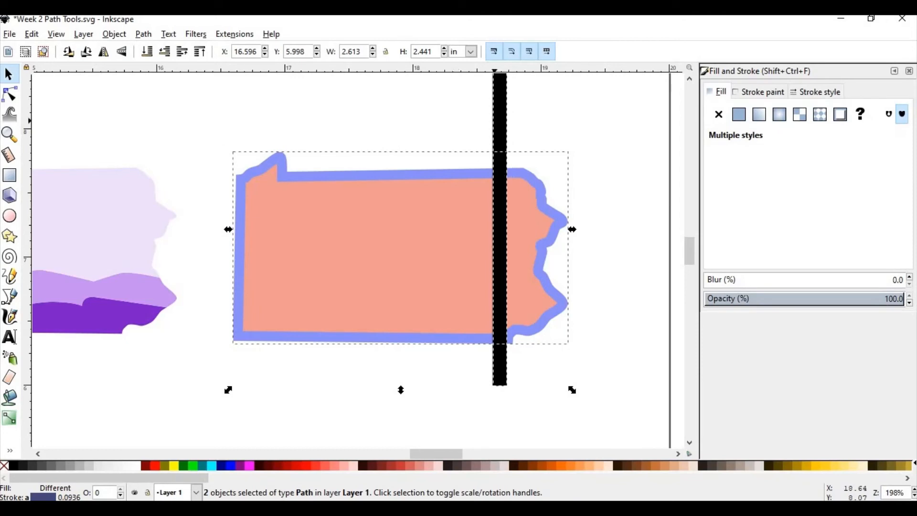
click(143, 34)
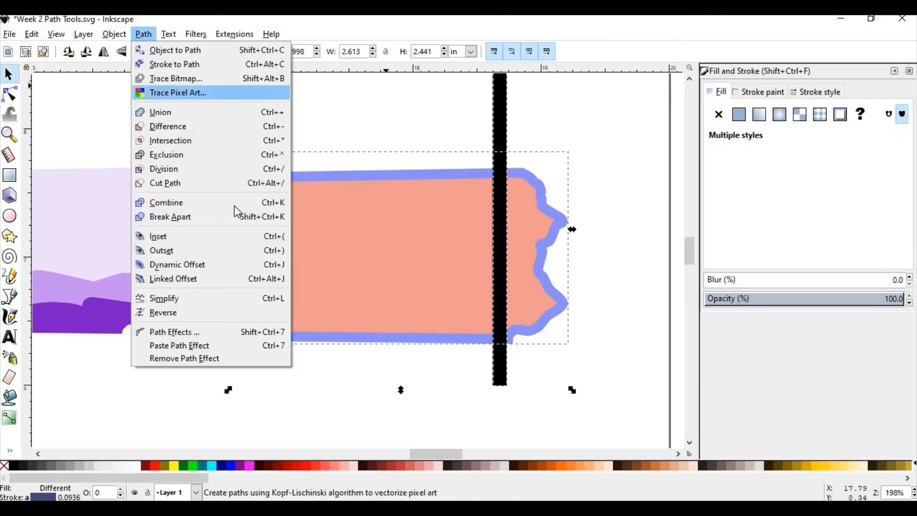
click(200, 184)
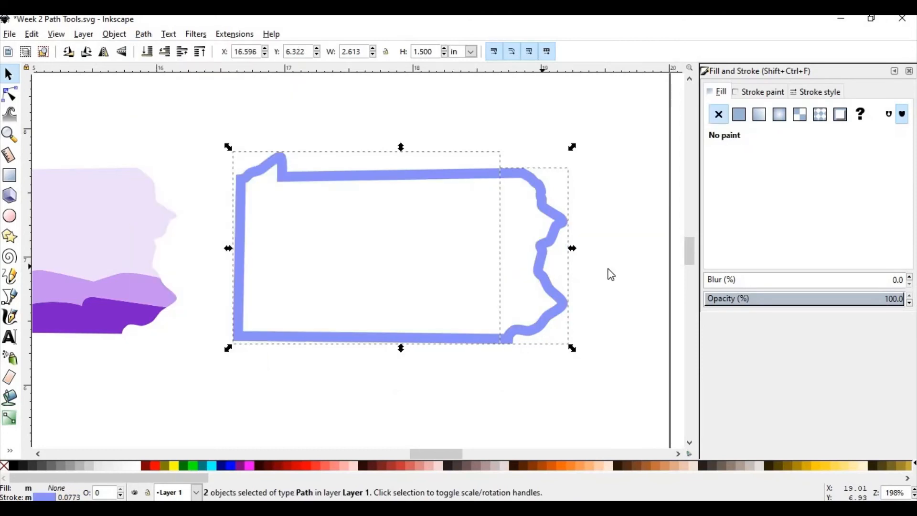
Move the cut-off eastern border piece to about X 18.961, Y 6.338 in and give it a flat salmon fill (ef9c91ff)
click(569, 272)
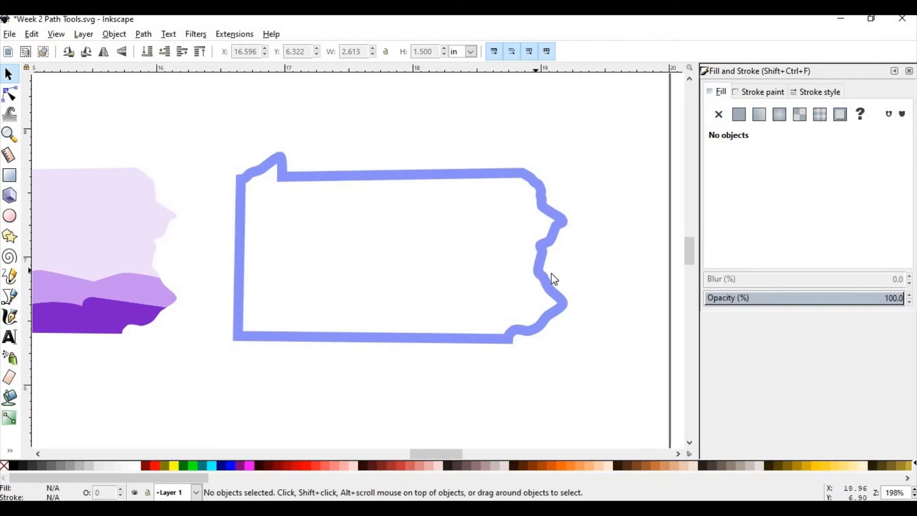
drag(541, 270, 576, 268)
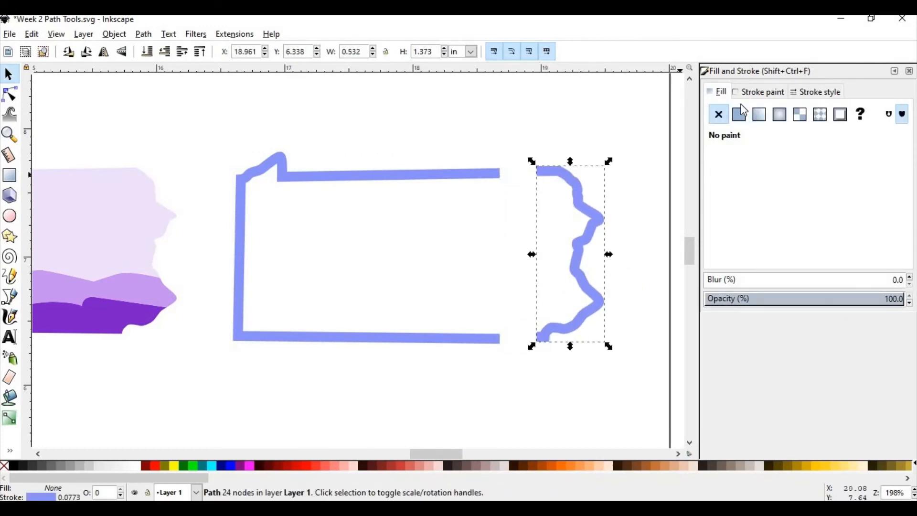
click(744, 118)
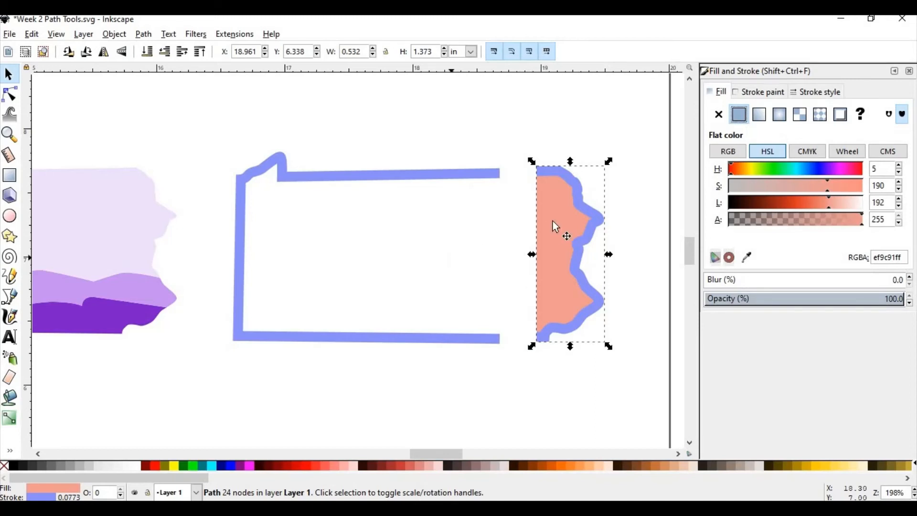
Draw a rounded rectangle about 2.604 by 5.194 in below the cut state, and move the eastern border piece to about X 19.511, Y 6.025 in
scroll(489, 180, down, 3)
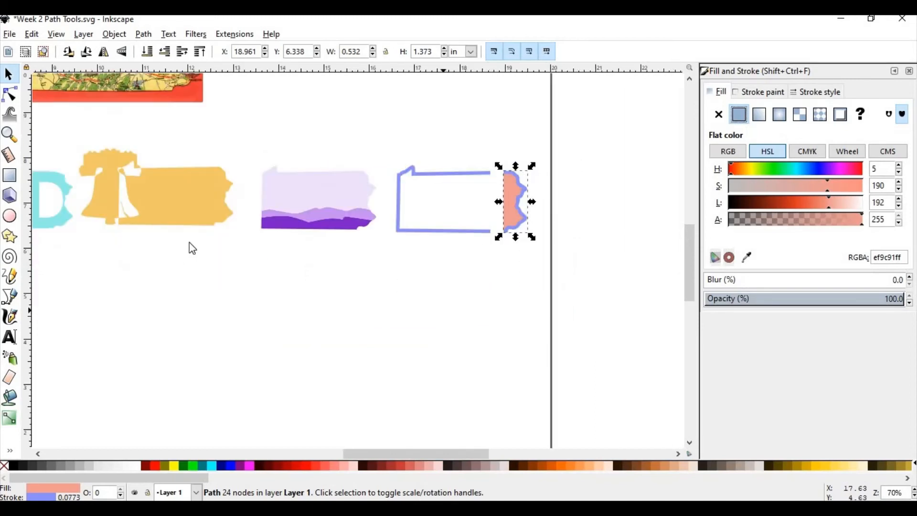
click(9, 175)
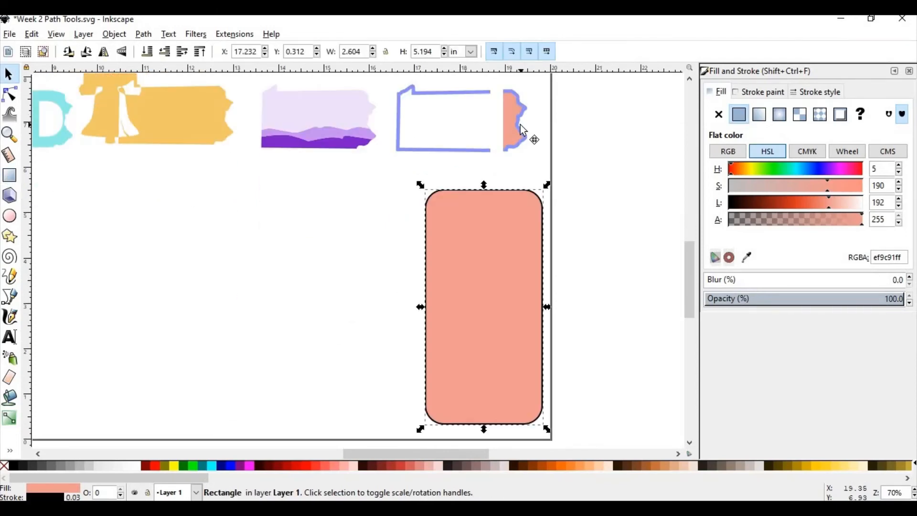
drag(521, 125, 545, 140)
Change the rounded rectangle's fill to light blue with hue 156
click(520, 234)
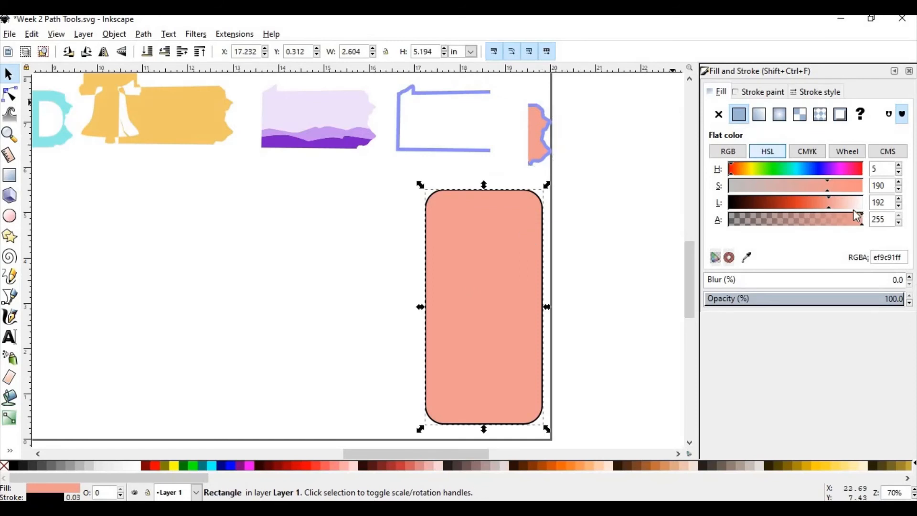
click(812, 165)
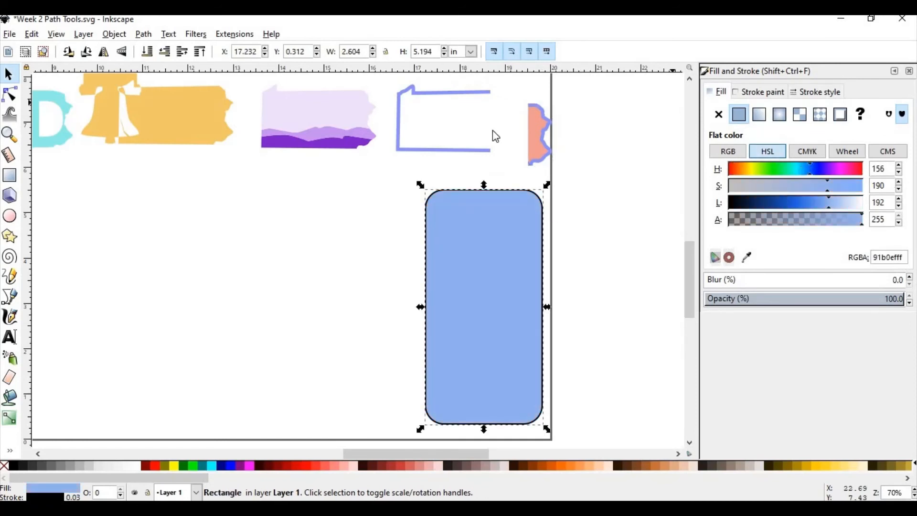
Place a copy of the eastern border piece on the blue rectangle and enlarge it to about 1.693 by 4.369 in
click(534, 132)
key(ctrl+c)
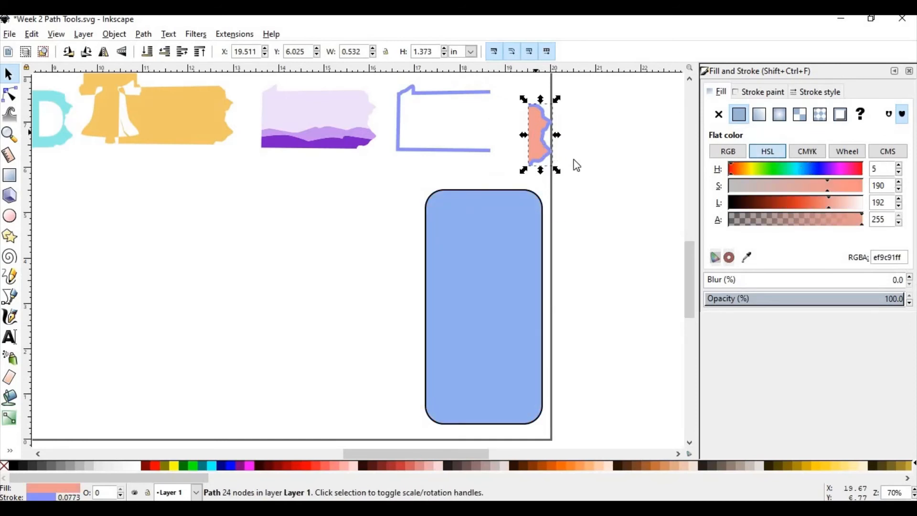
key(ctrl+v)
drag(582, 173, 473, 255)
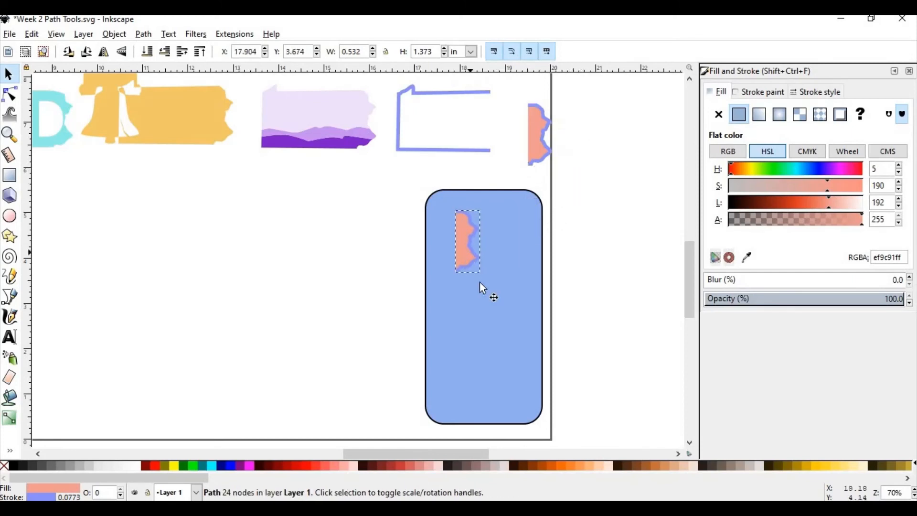
drag(498, 323, 536, 422)
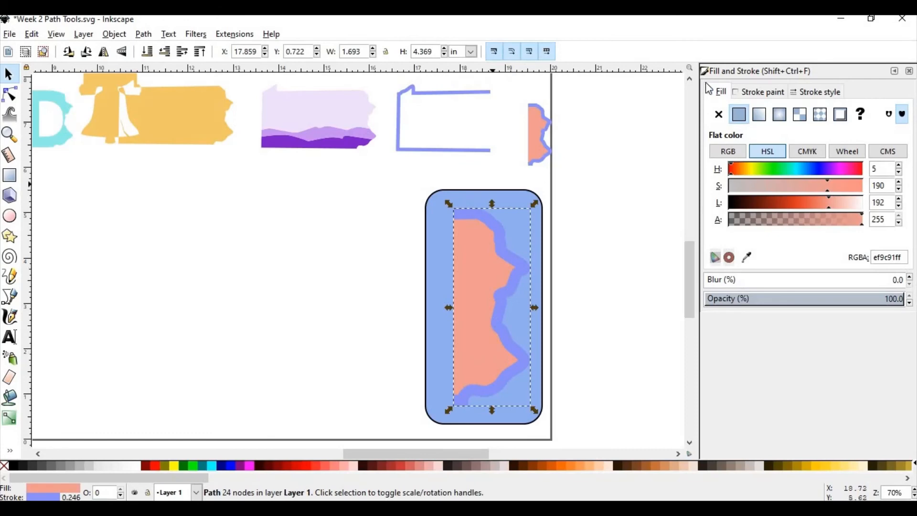
Remove the fill from the enlarged border piece on the blue rectangle and give its stroke round caps
click(719, 115)
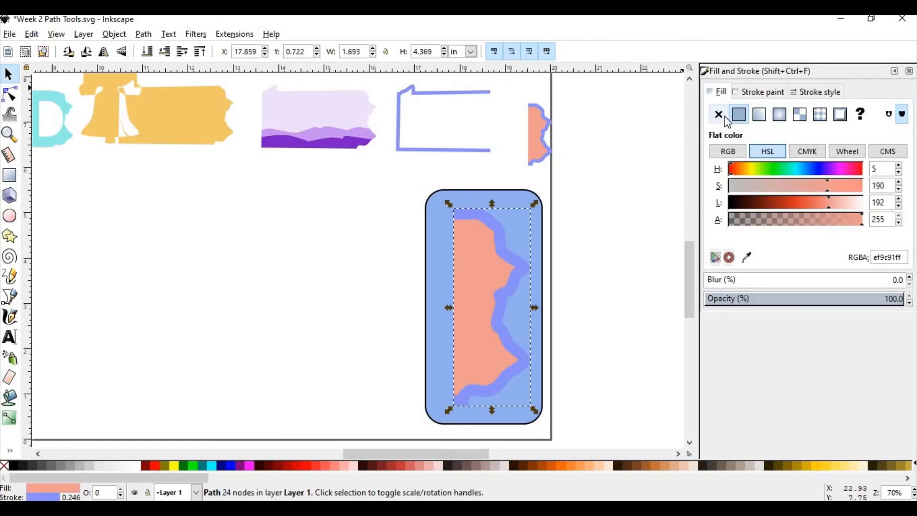
click(760, 93)
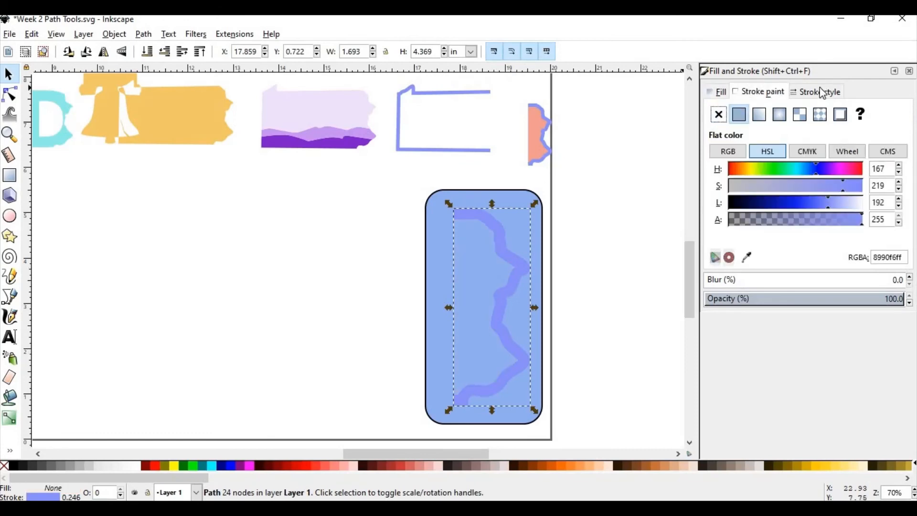
click(821, 91)
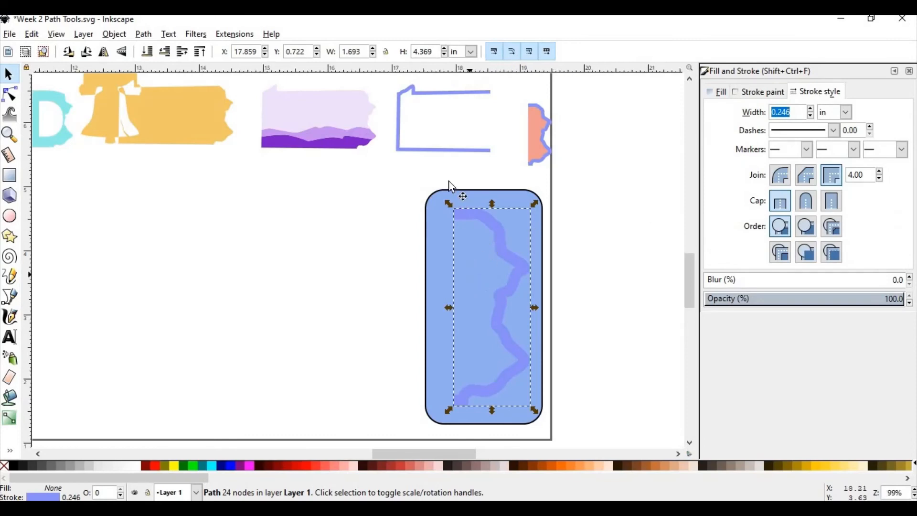
scroll(469, 275, up, 2)
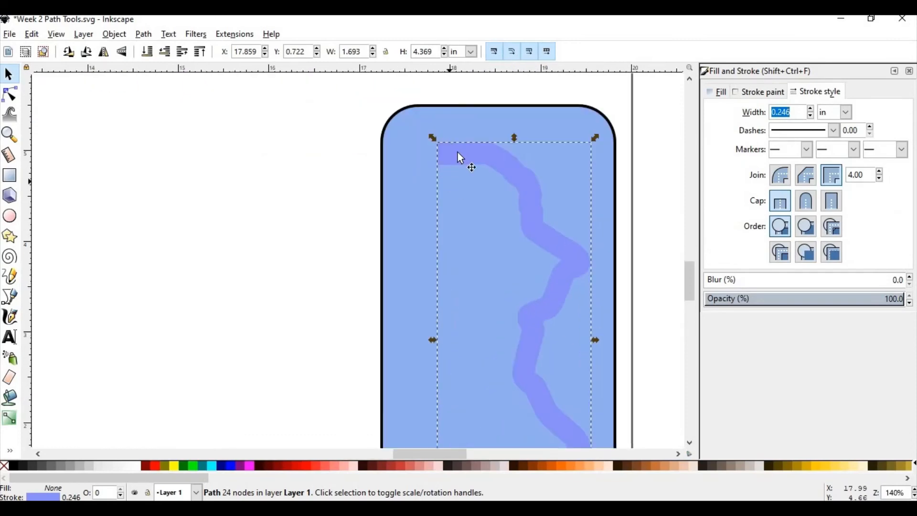
click(805, 203)
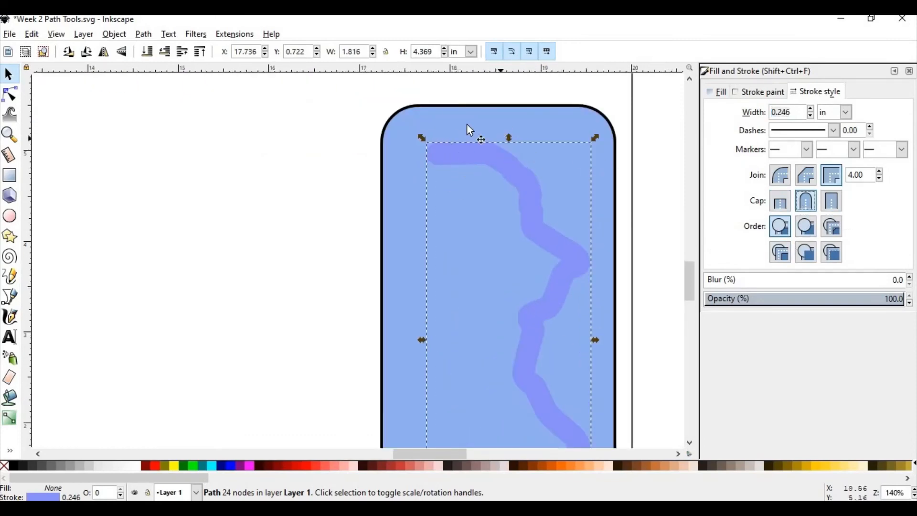
Convert the enlarged border piece's stroke to a path
scroll(468, 127, down, 2)
scroll(528, 256, up, 2)
scroll(505, 257, down, 1)
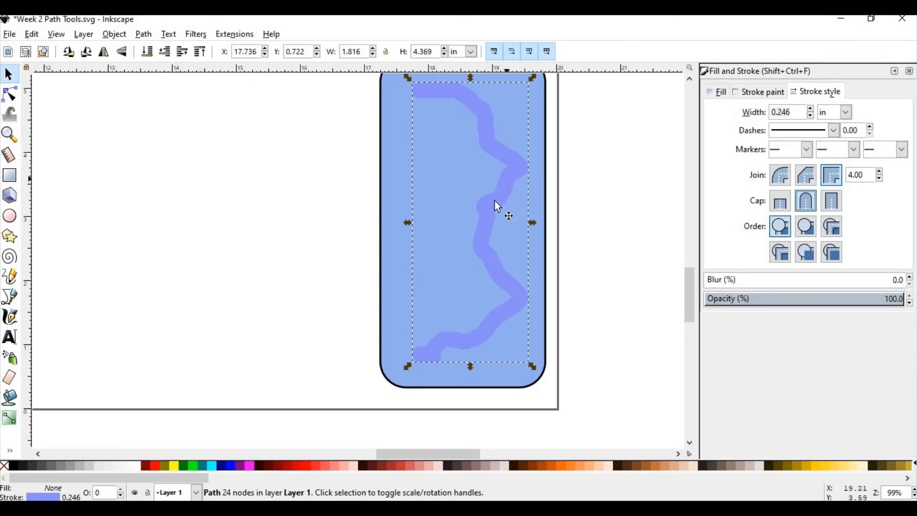
click(144, 35)
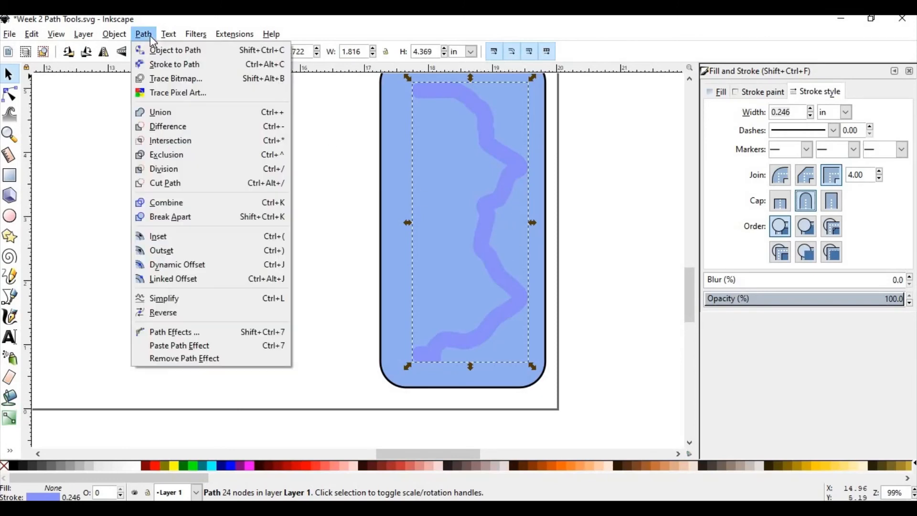
click(170, 67)
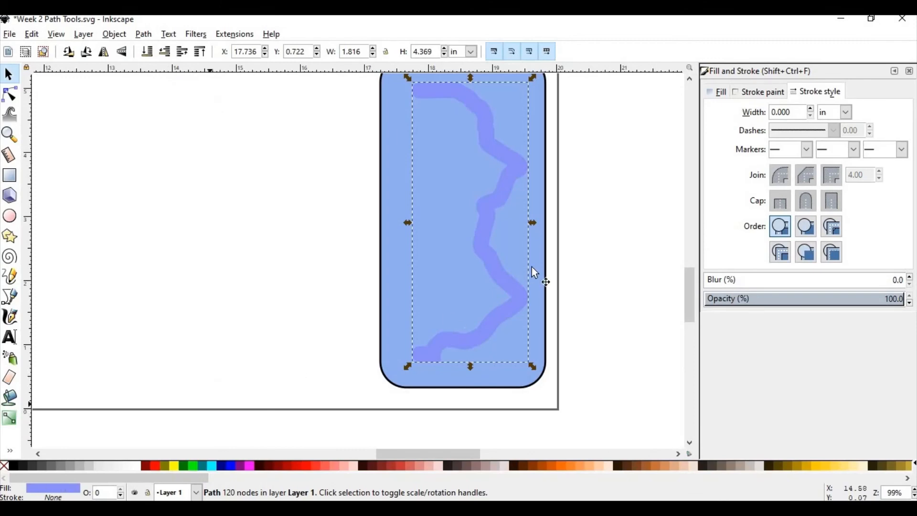
Cut the border path out of the blue rounded rectangle with a Difference operation and clear the selection
scroll(409, 245, down, 1)
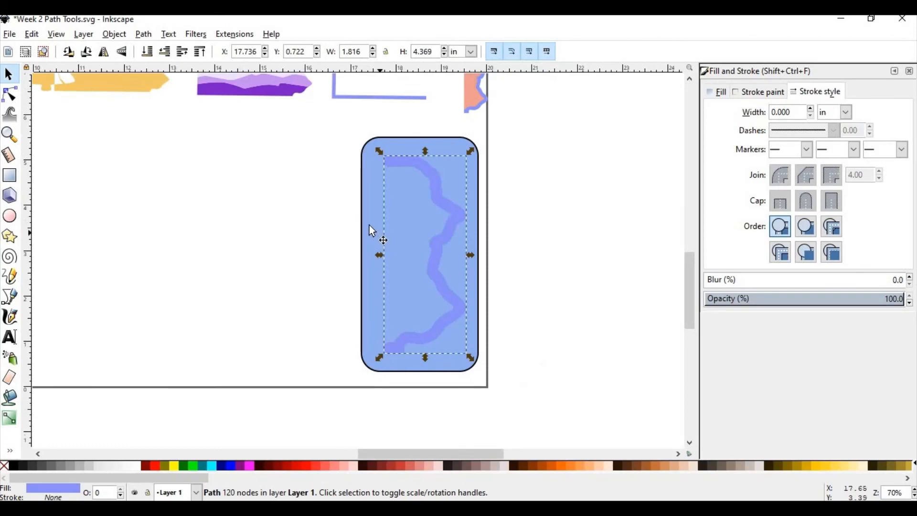
shift+click(366, 229)
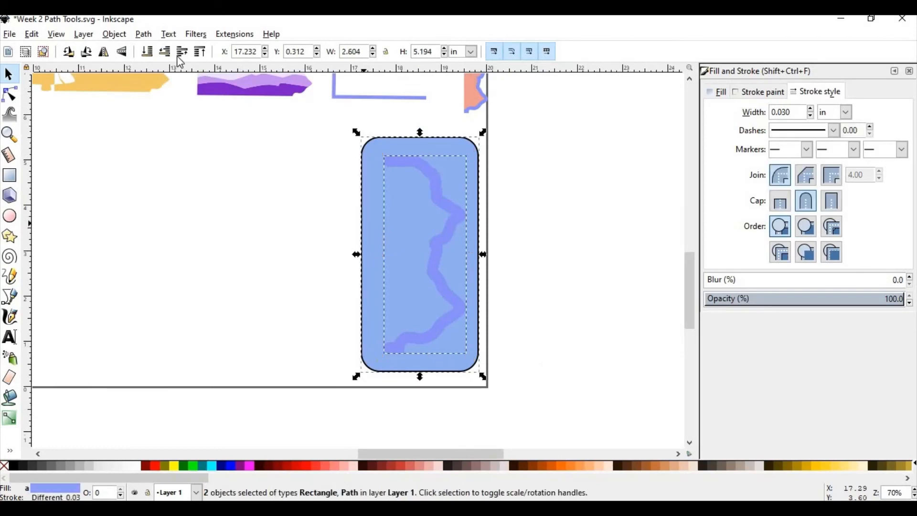
click(145, 35)
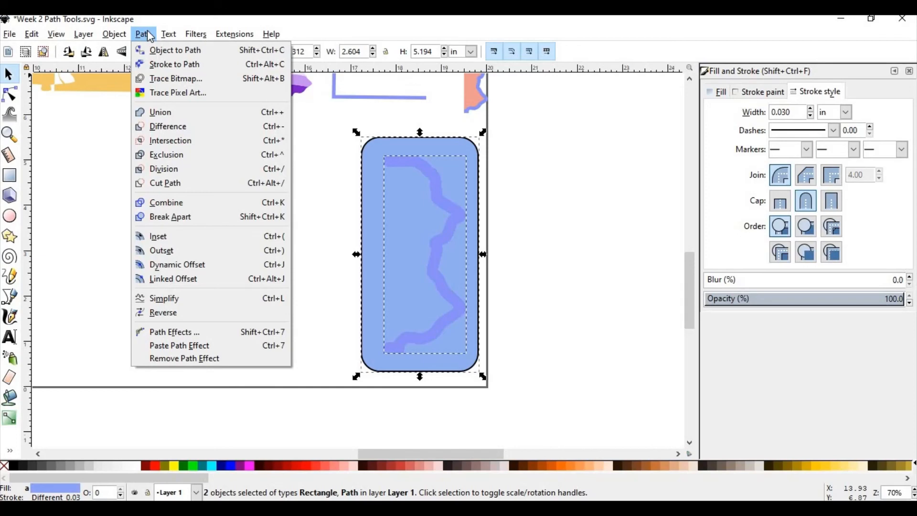
click(190, 126)
ctrl+scroll(511, 264, up, 1)
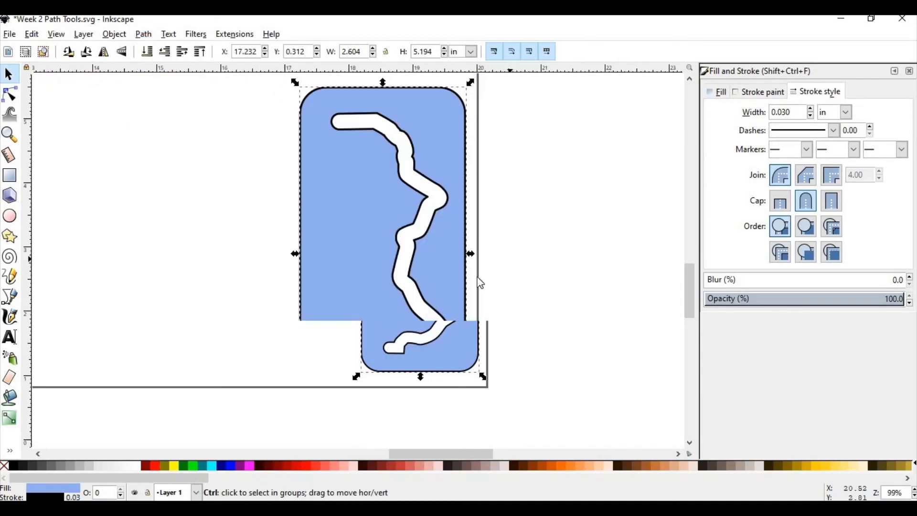
click(337, 123)
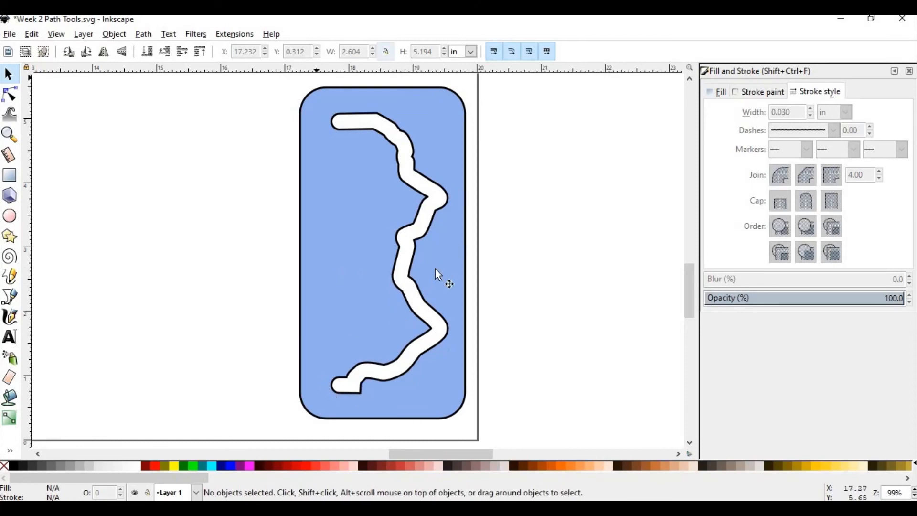
scroll(431, 296, down, 1)
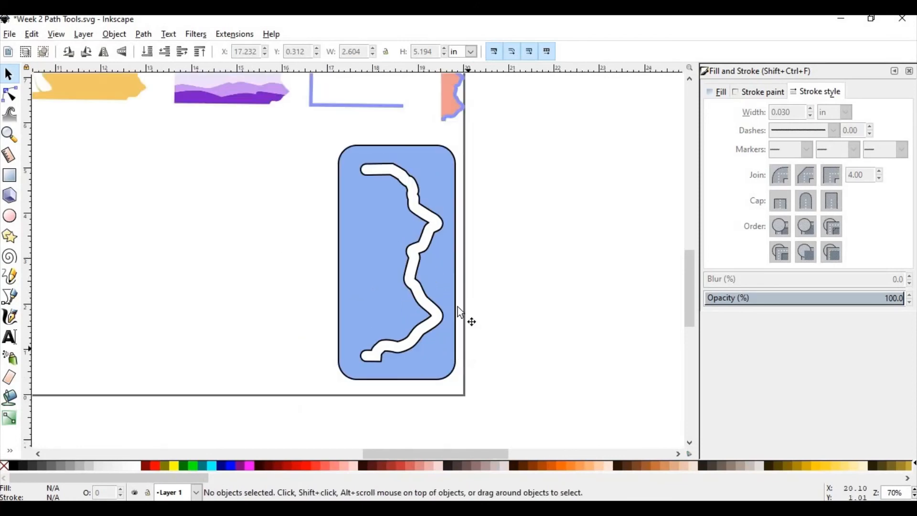
scroll(458, 307, down, 3)
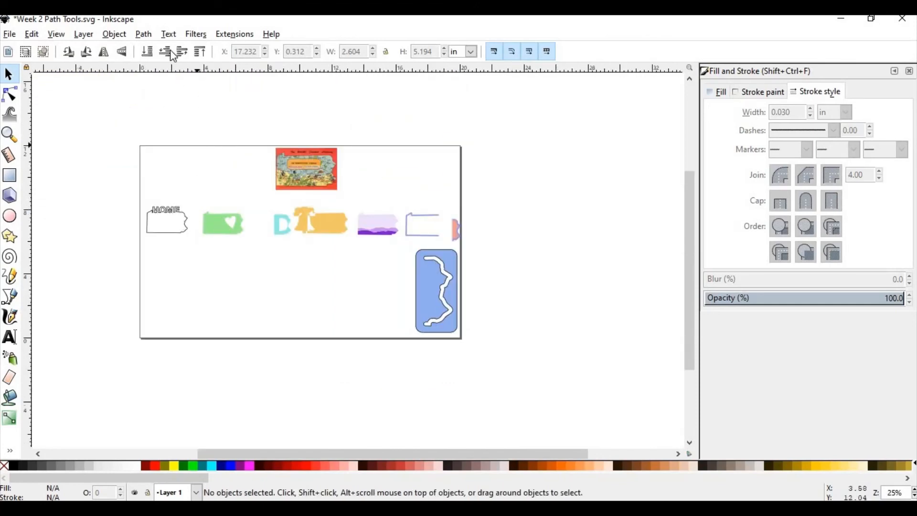
click(144, 35)
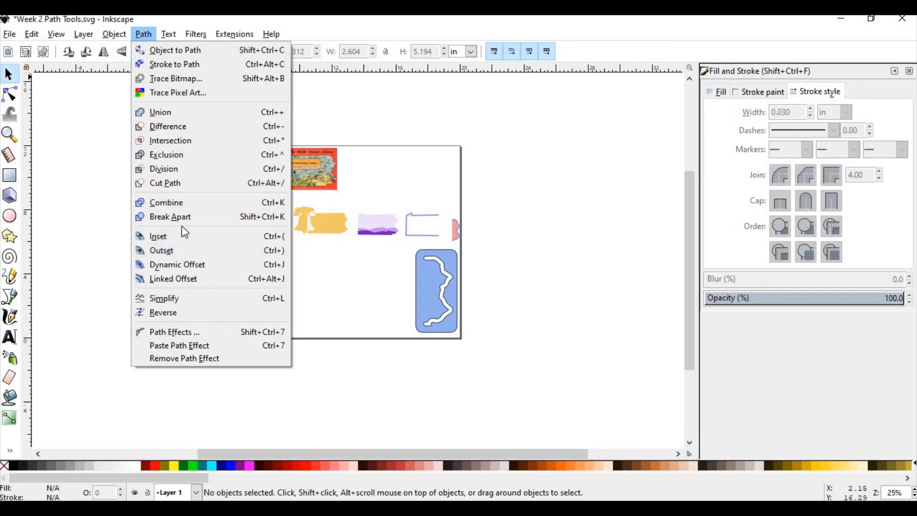
click(351, 302)
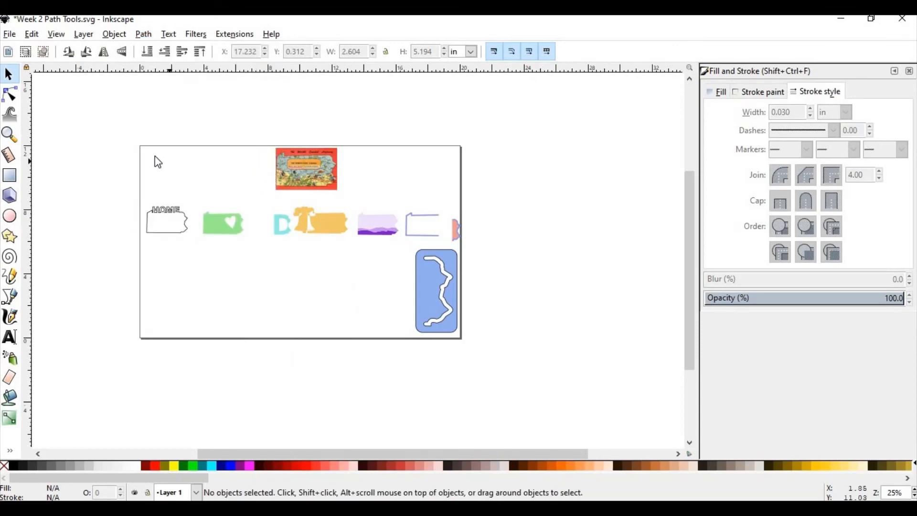